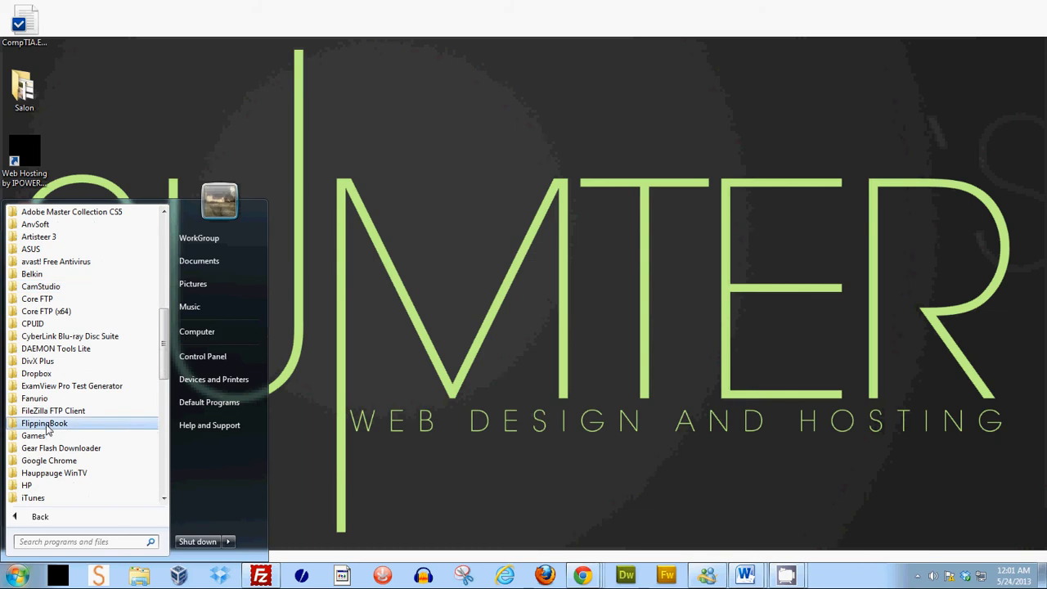
- Launch FileZilla from the Start menu's program list and switch to the already connected FileZilla window
{"action": "left_click", "coordinate": [70, 410]}
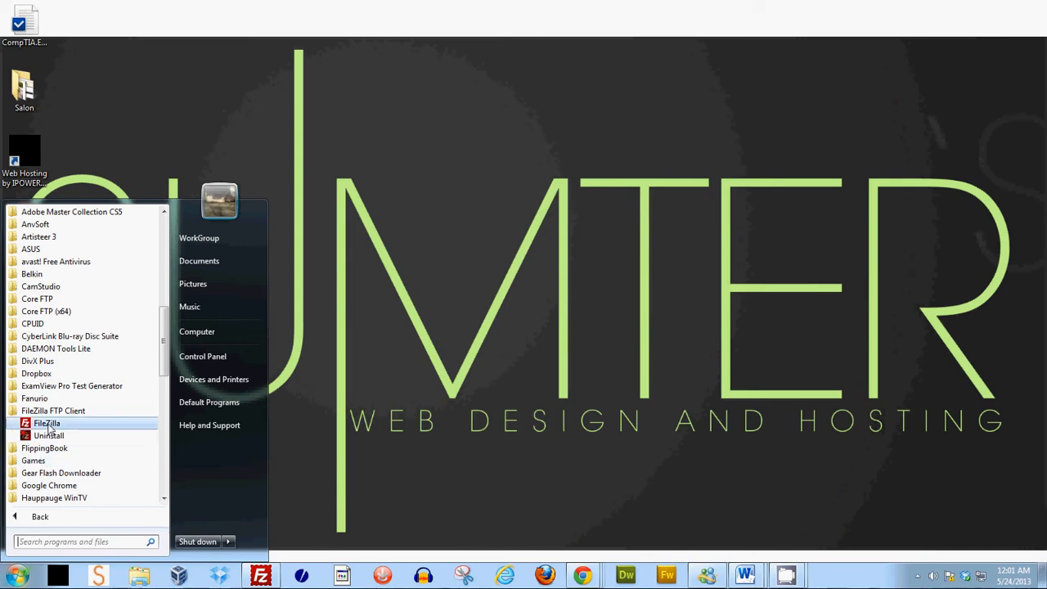
{"action": "left_click", "coordinate": [48, 424]}
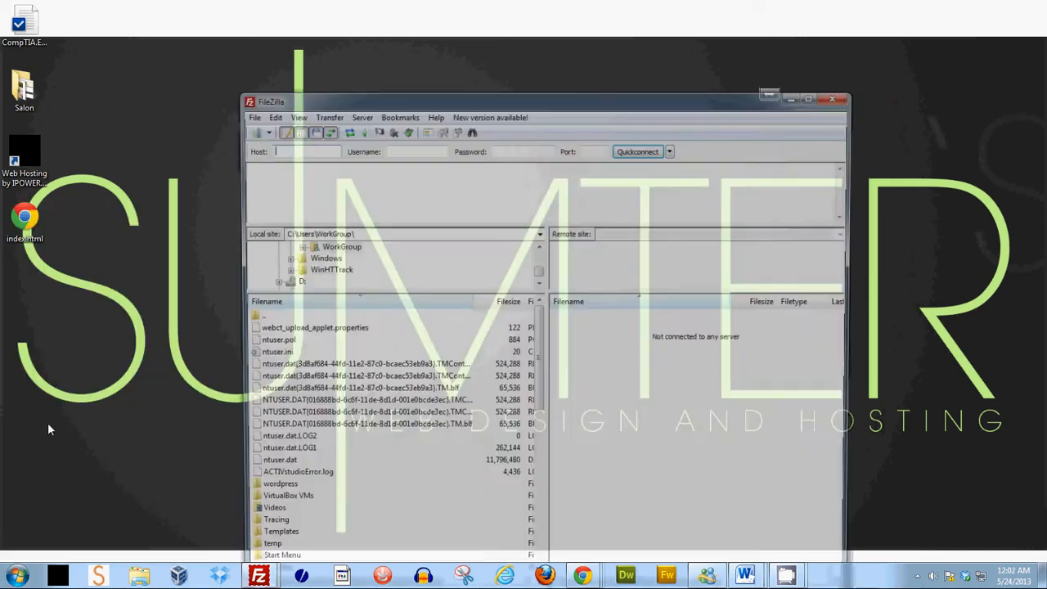
{"action": "left_click", "coordinate": [805, 97]}
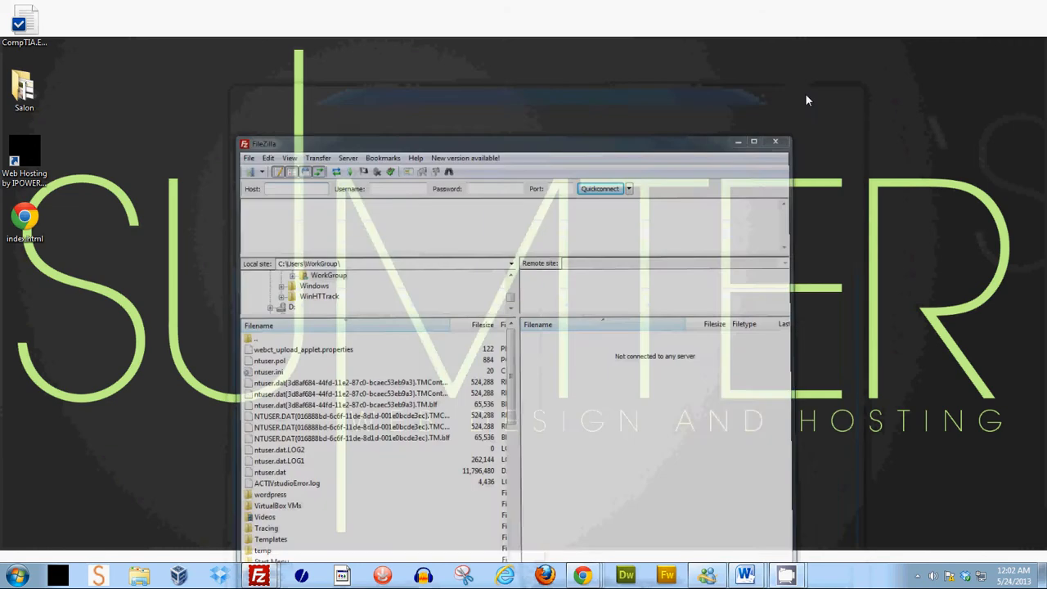
{"action": "mouse_move", "coordinate": [259, 576]}
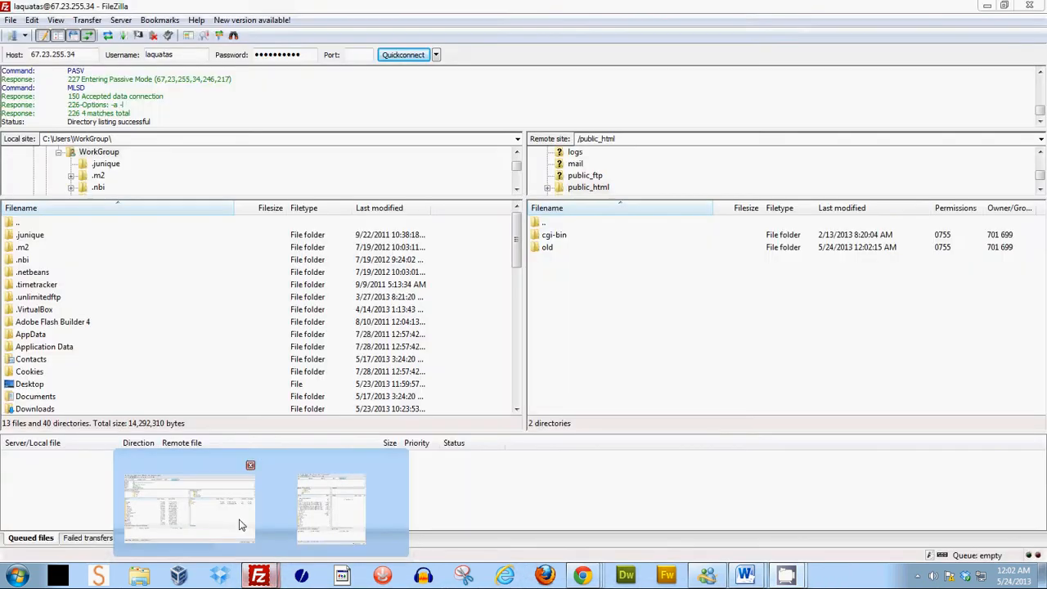
{"action": "left_click", "coordinate": [242, 525]}
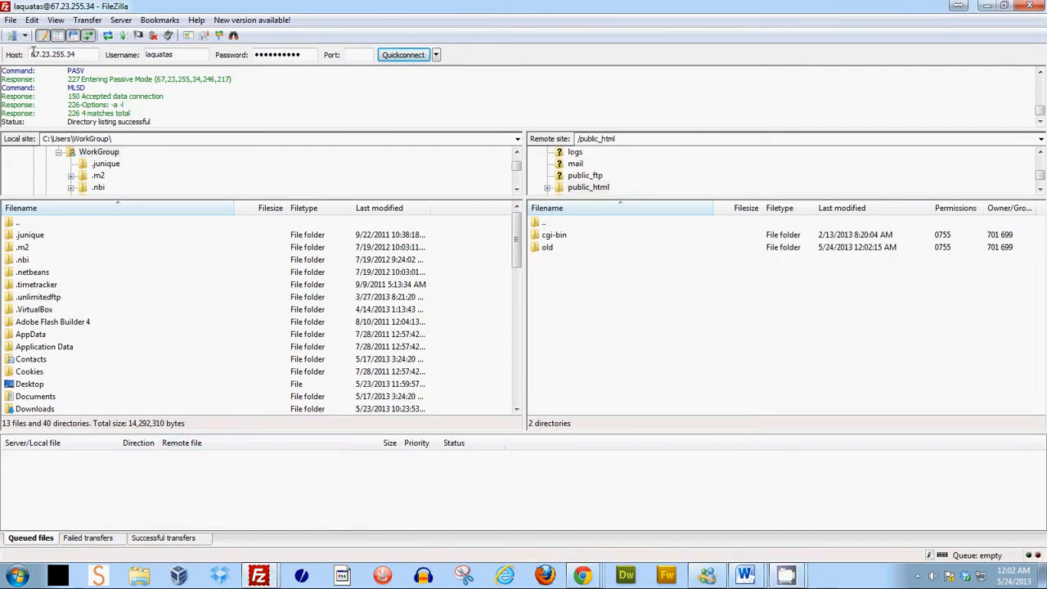
- Reconnect to the saved server from the quickconnect history in a new tab and open the remote public_html folder
{"action": "left_click_drag", "start_coordinate": [31, 51], "coordinate": [78, 54]}
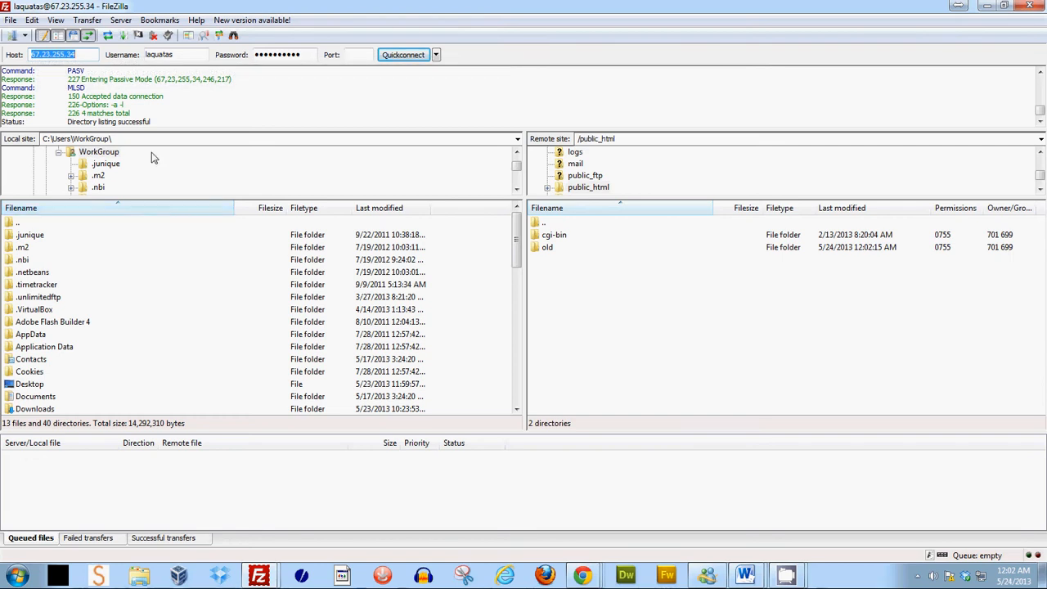
{"action": "left_click_drag", "start_coordinate": [193, 54], "coordinate": [144, 54]}
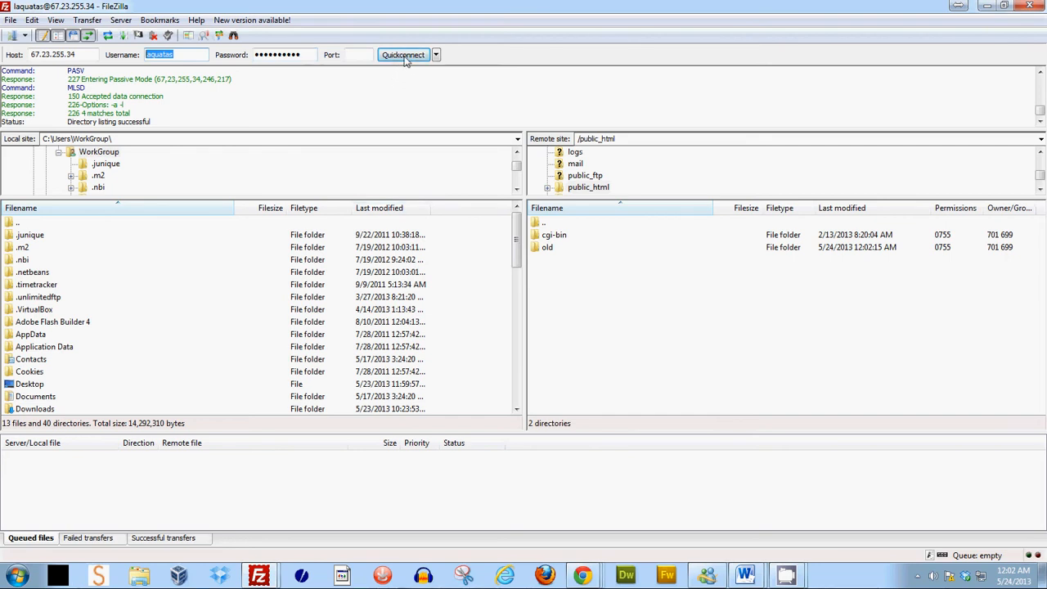
{"action": "left_click", "coordinate": [436, 55]}
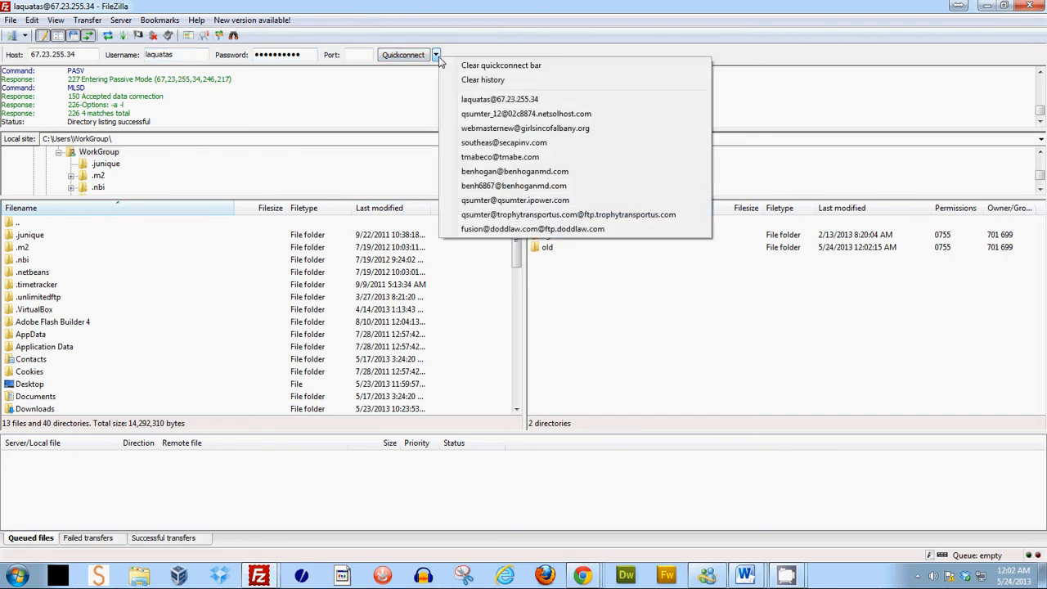
{"action": "left_click", "coordinate": [495, 100]}
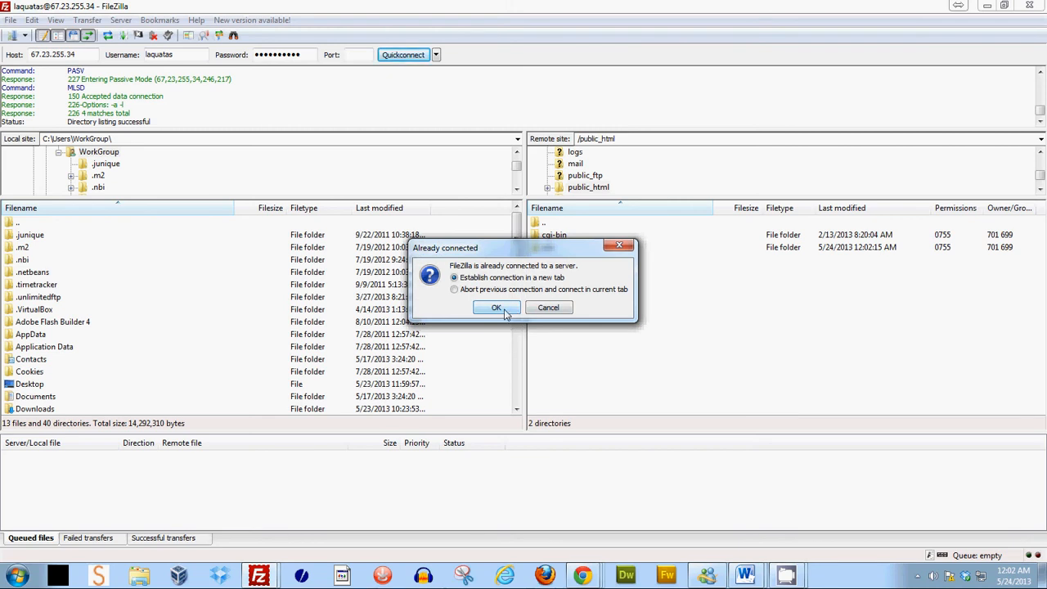
{"action": "left_click", "coordinate": [505, 312]}
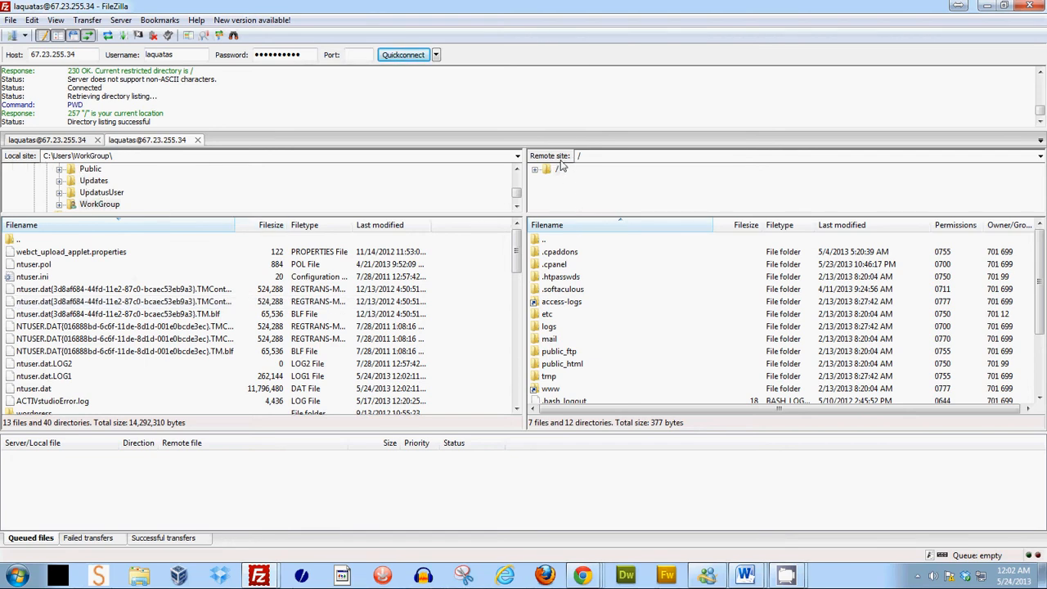
{"action": "double_click", "coordinate": [561, 364]}
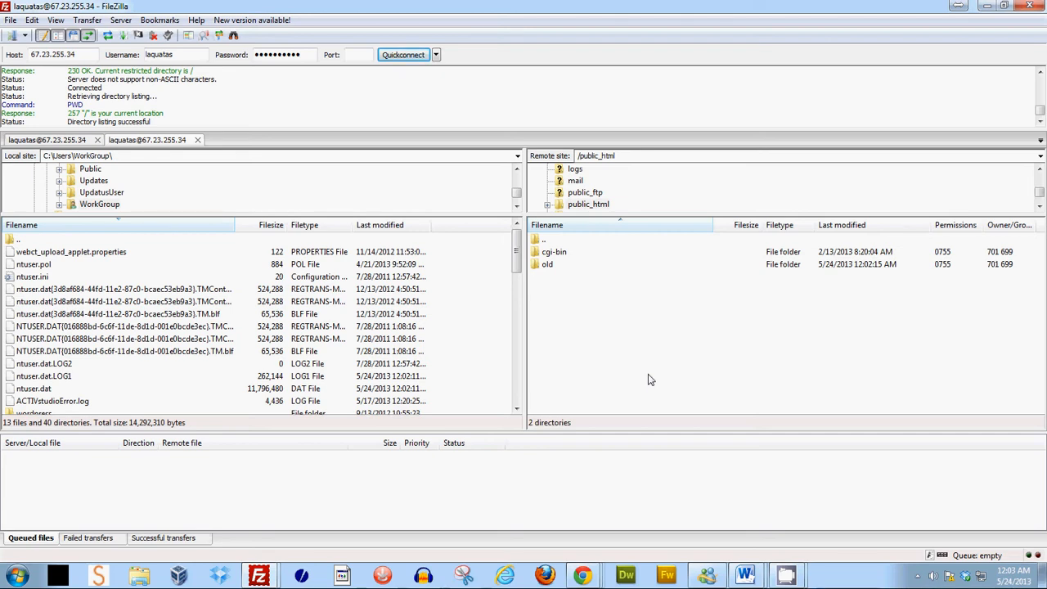
- Search the Start menu for notepad, open Notepad and move its window beside FileZilla
{"action": "left_click", "coordinate": [18, 574]}
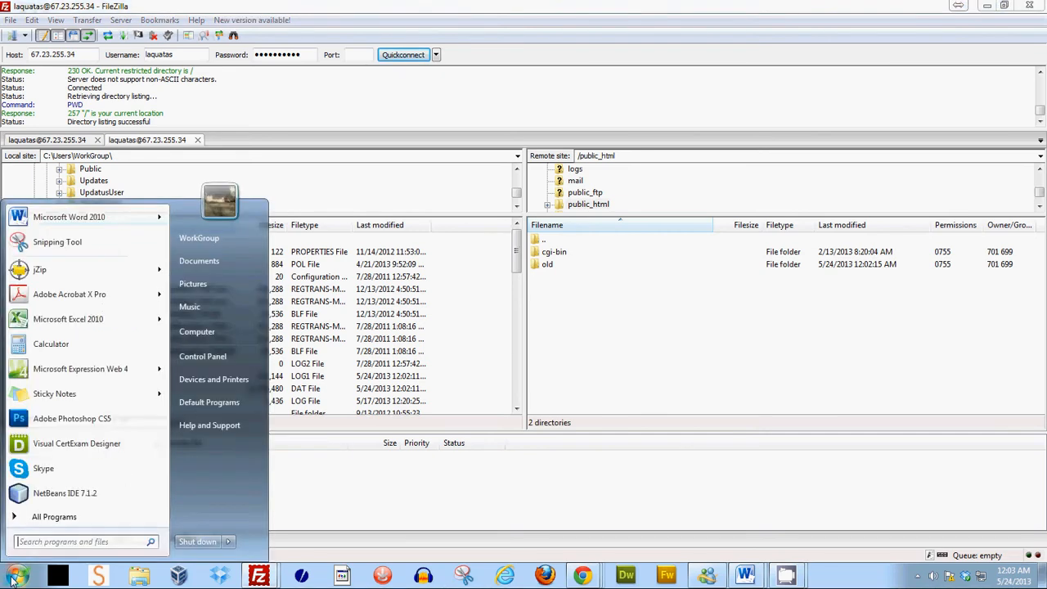
{"action": "left_click", "coordinate": [32, 545]}
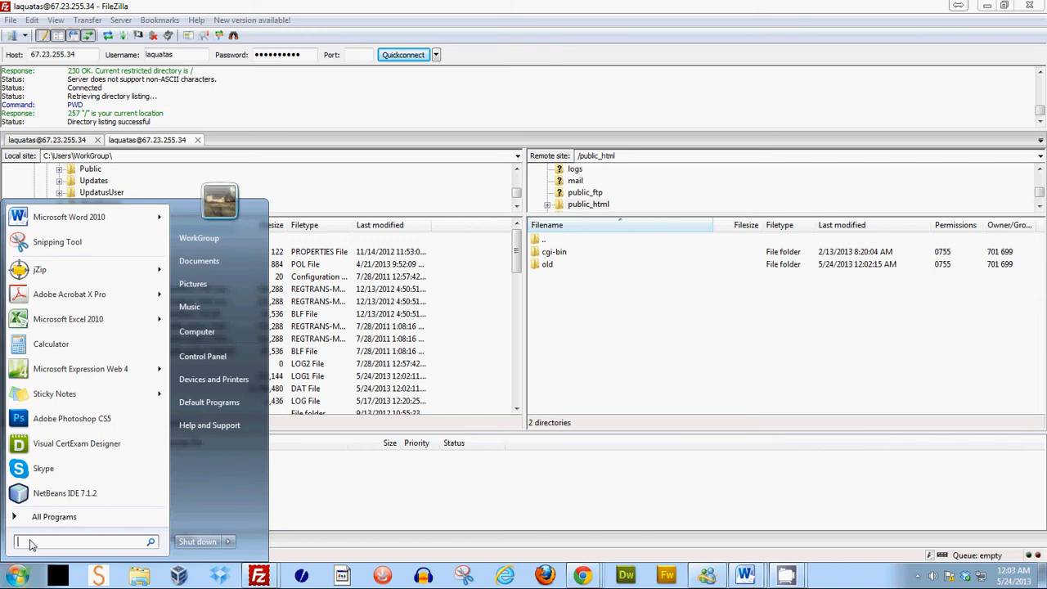
{"action": "type", "text": "notepad"}
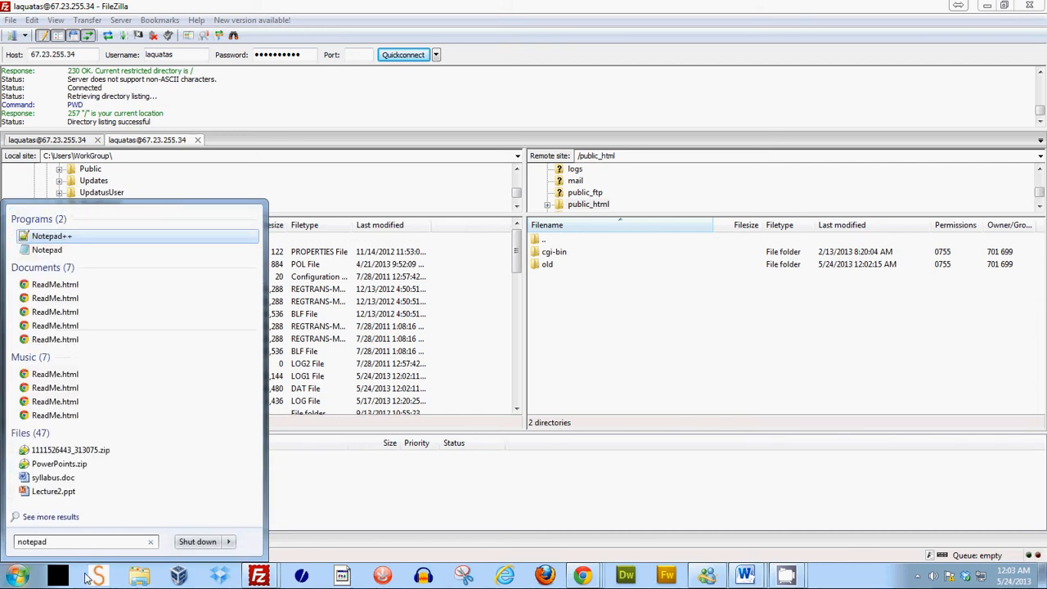
{"action": "left_click", "coordinate": [46, 251]}
{"action": "left_click_drag", "start_coordinate": [566, 23], "coordinate": [429, 21]}
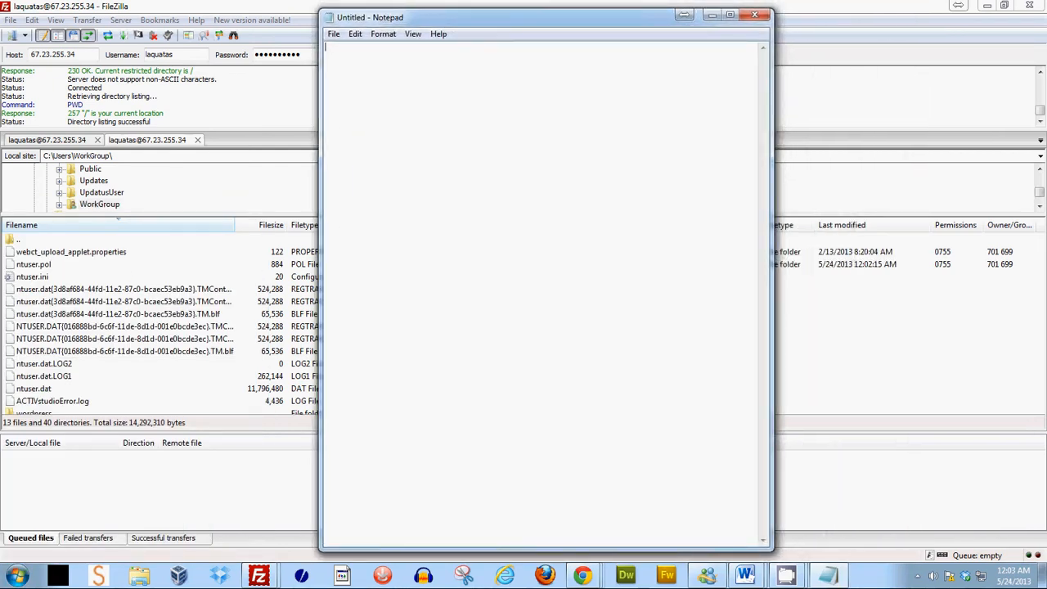
{"action": "left_click", "coordinate": [745, 575]}
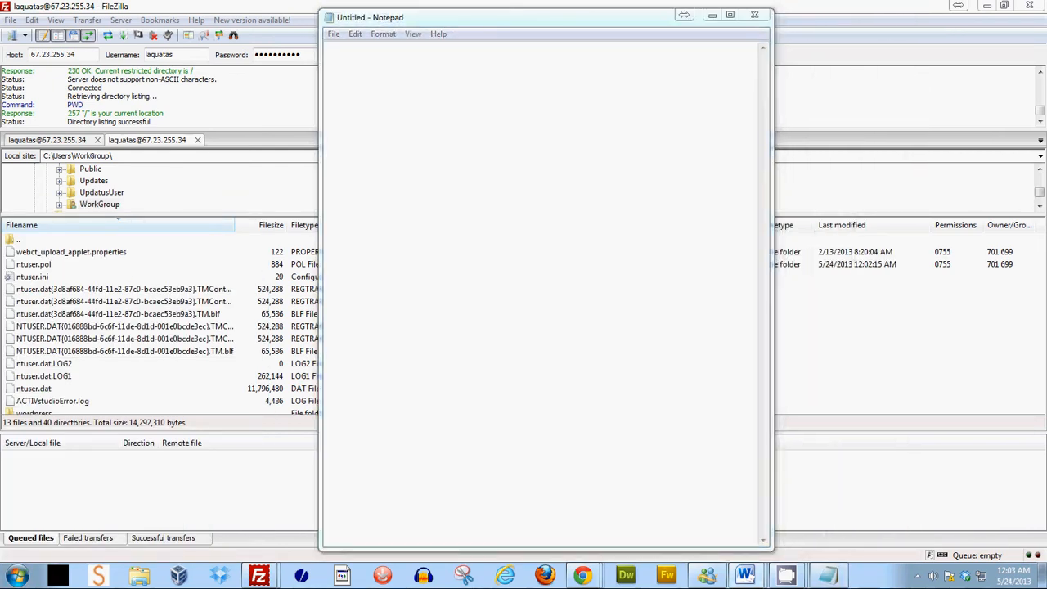
- Paste the basic HTML page template into the empty Notepad document
{"action": "left_click", "coordinate": [368, 89]}
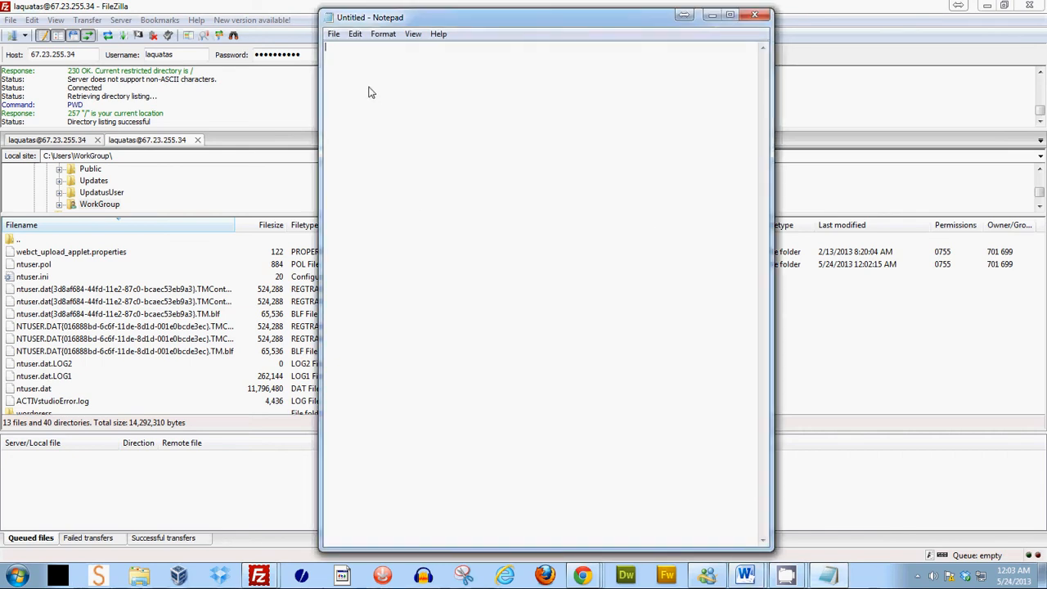
{"action": "right_click", "coordinate": [367, 87]}
{"action": "left_click", "coordinate": [401, 144]}
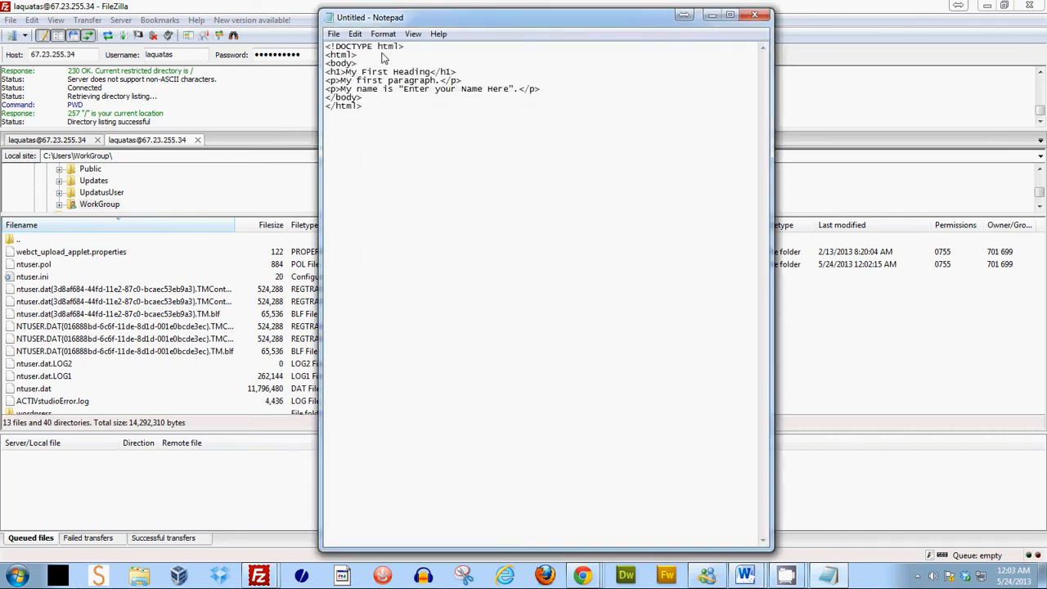
- Replace the placeholder text "Enter your Name Here" with your own full name
{"action": "left_click_drag", "start_coordinate": [403, 88], "coordinate": [508, 92]}
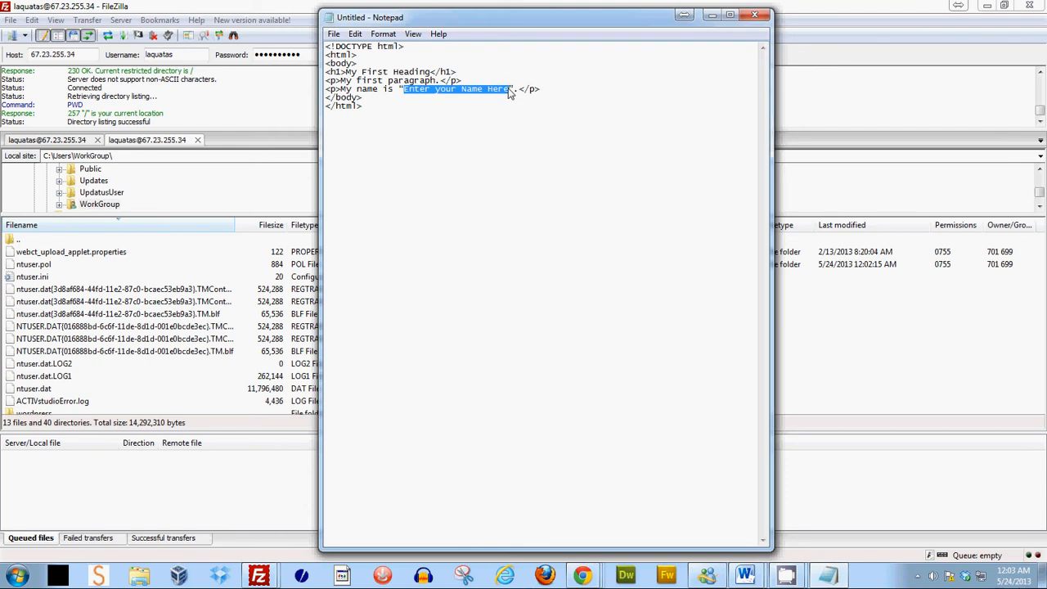
{"action": "type", "text": "Laquata "}
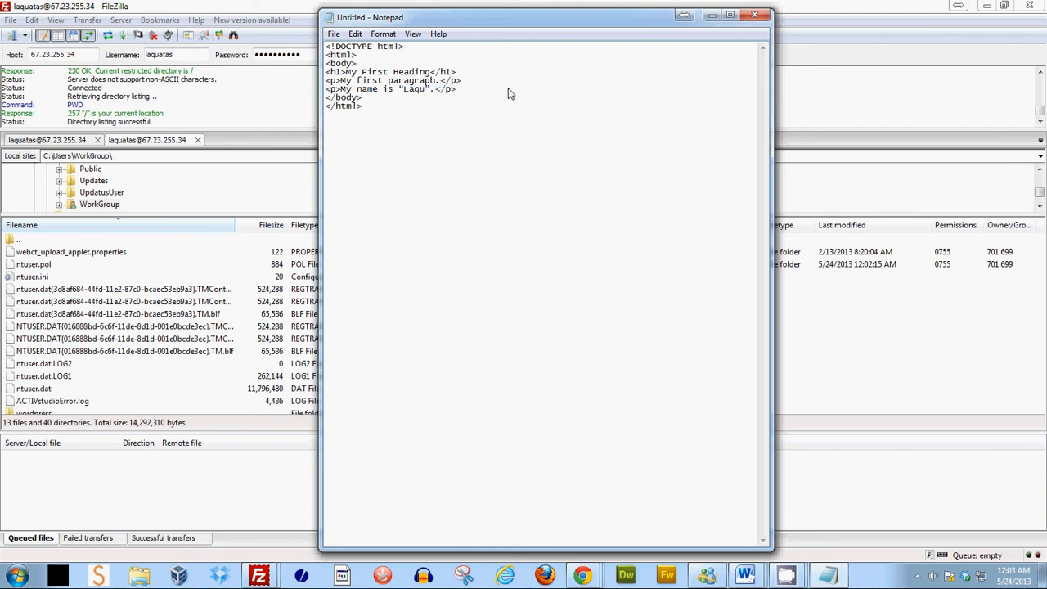
{"action": "type", "text": "Sumter"}
- Save the document as index.html in the Documents library
{"action": "left_click", "coordinate": [335, 34]}
{"action": "left_click", "coordinate": [360, 91]}
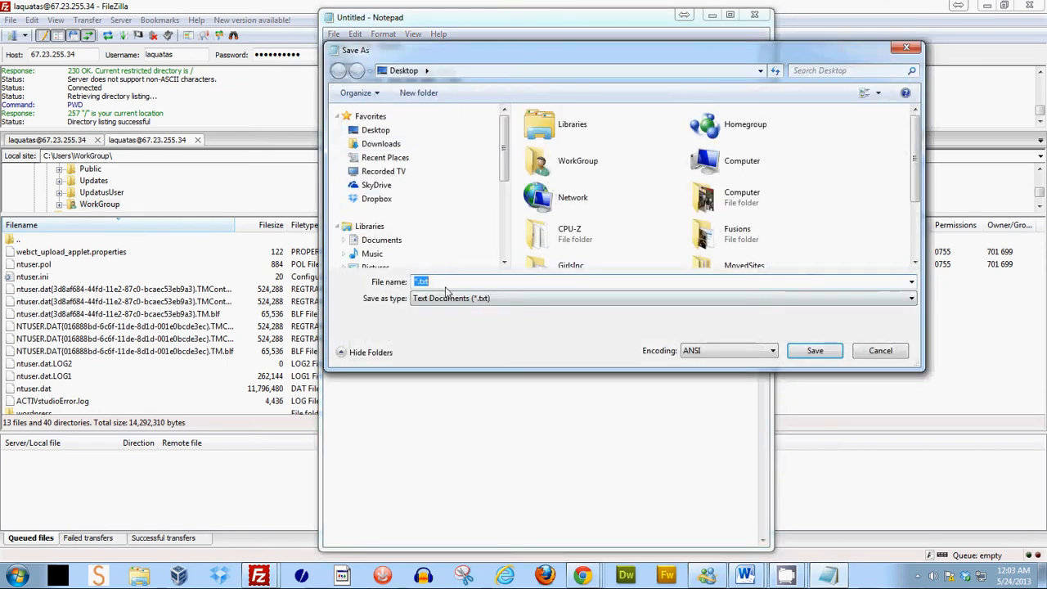
{"action": "type", "text": "inde"}
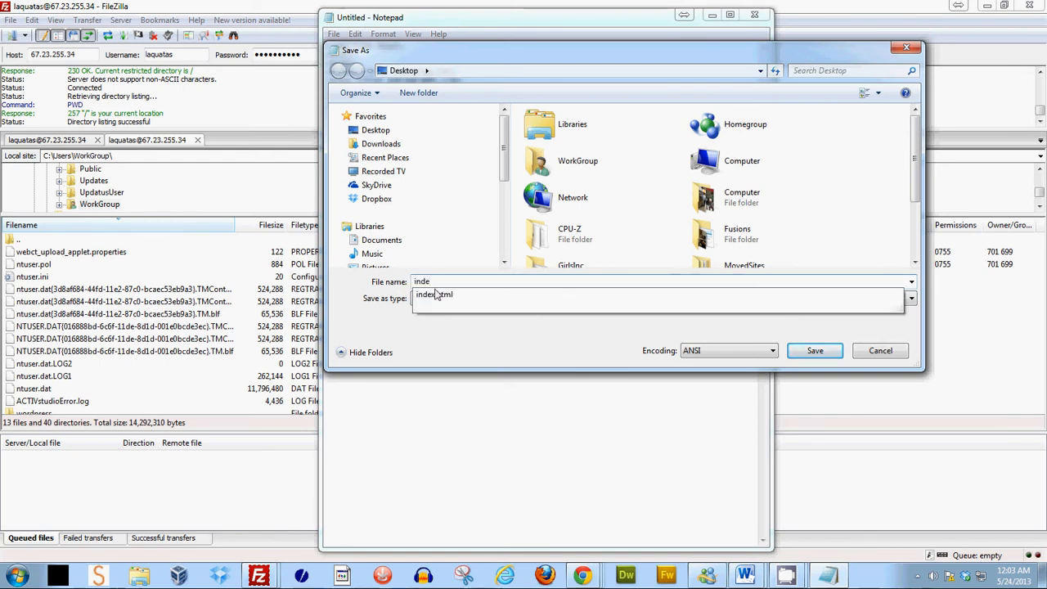
{"action": "left_click", "coordinate": [435, 295]}
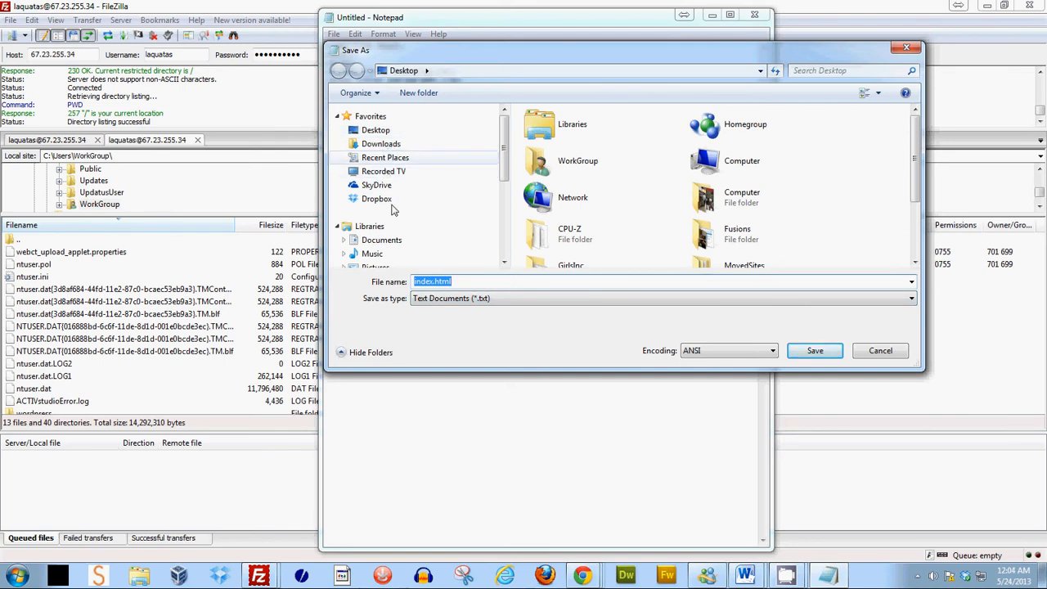
{"action": "left_click", "coordinate": [383, 241]}
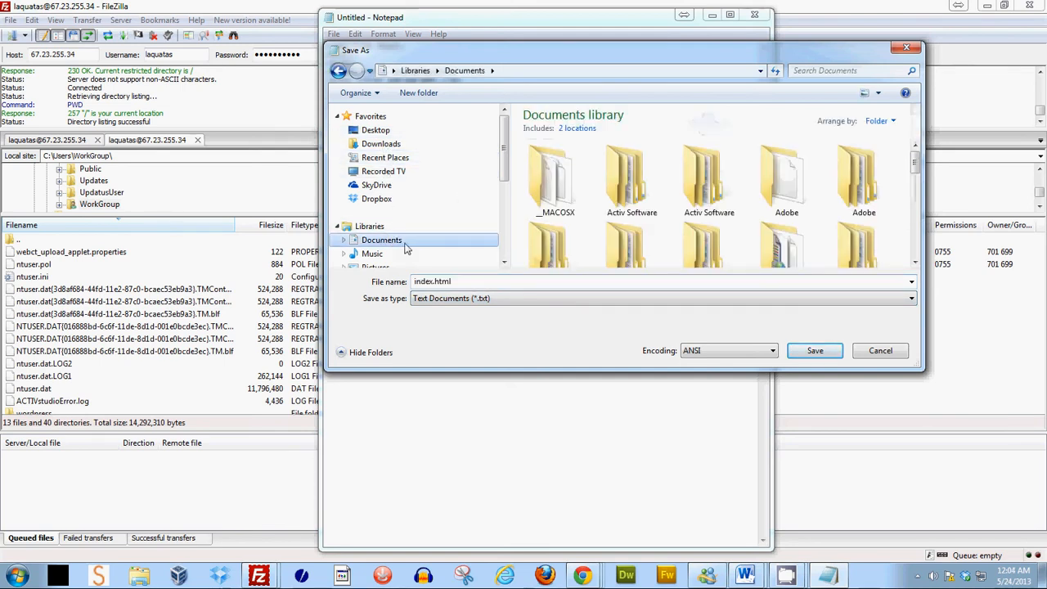
{"action": "left_click", "coordinate": [818, 351]}
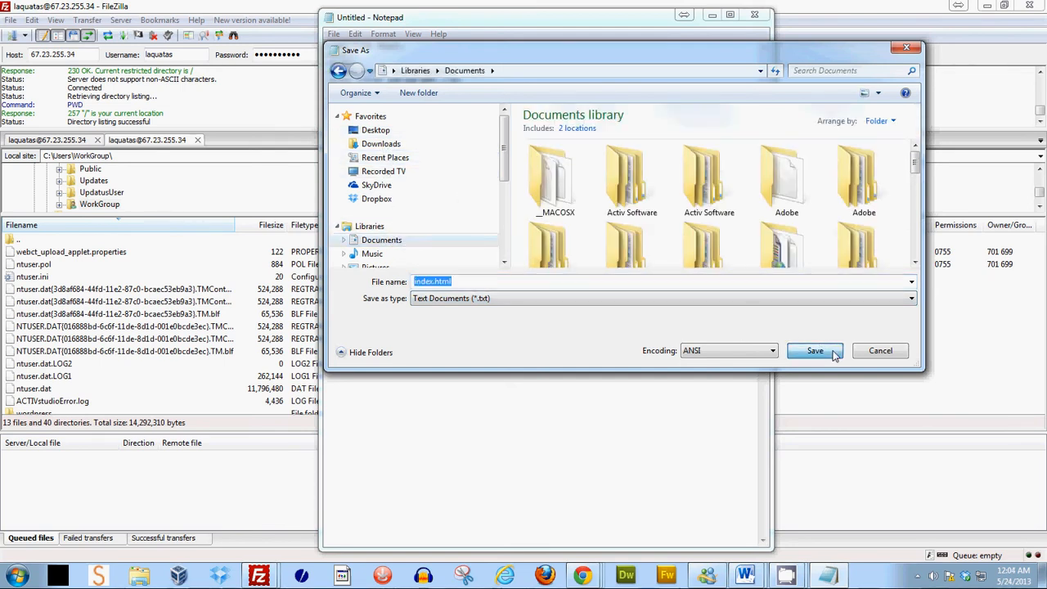
- Minimize Notepad and open the local Documents folder in FileZilla's local file list
{"action": "left_click", "coordinate": [711, 15]}
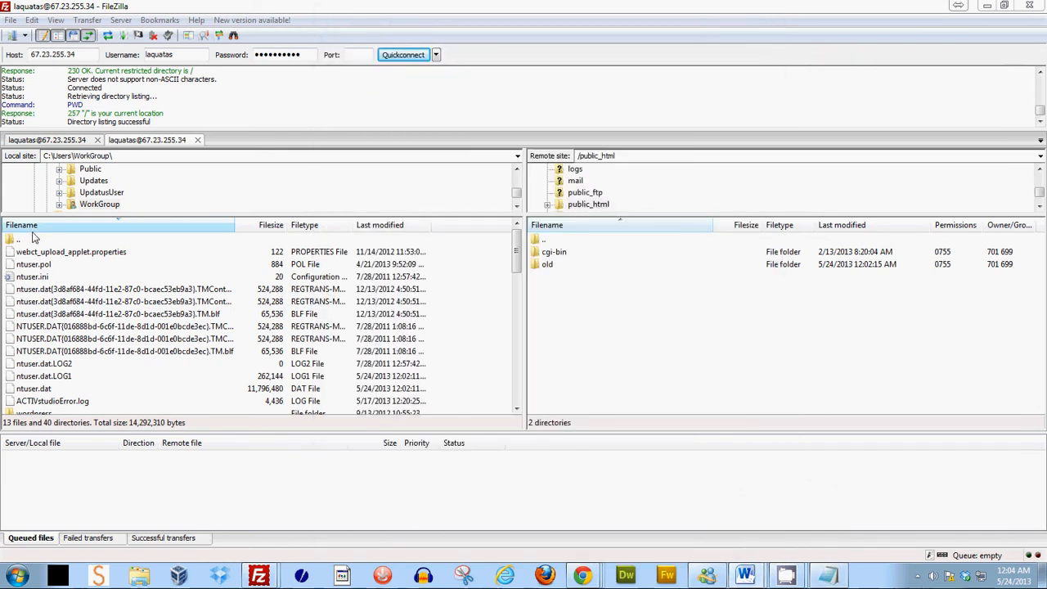
{"action": "left_click", "coordinate": [82, 338]}
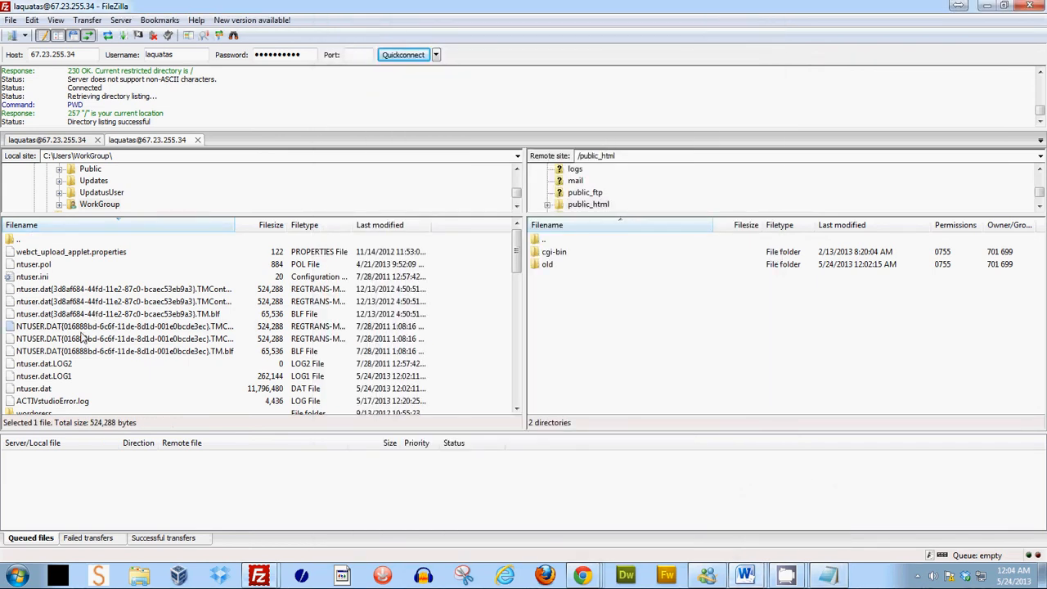
{"action": "scroll", "coordinate": [82, 336], "scroll_direction": "down", "scroll_amount": 4}
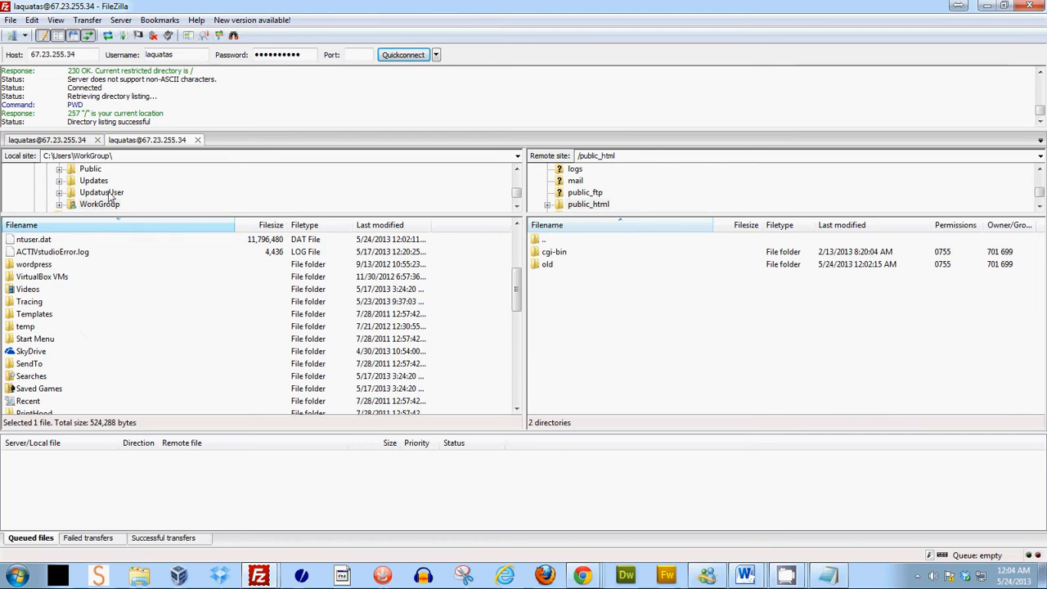
{"action": "scroll", "coordinate": [82, 352], "scroll_direction": "down", "scroll_amount": 2}
{"action": "scroll", "coordinate": [81, 352], "scroll_direction": "down", "scroll_amount": 1}
{"action": "scroll", "coordinate": [82, 352], "scroll_direction": "down", "scroll_amount": 3}
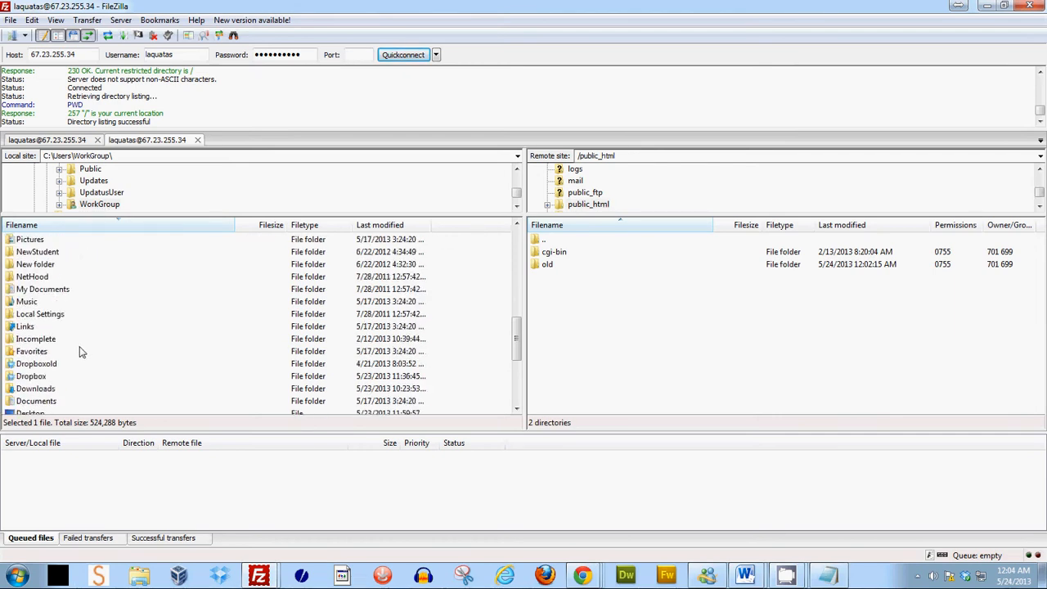
{"action": "double_click", "coordinate": [47, 365]}
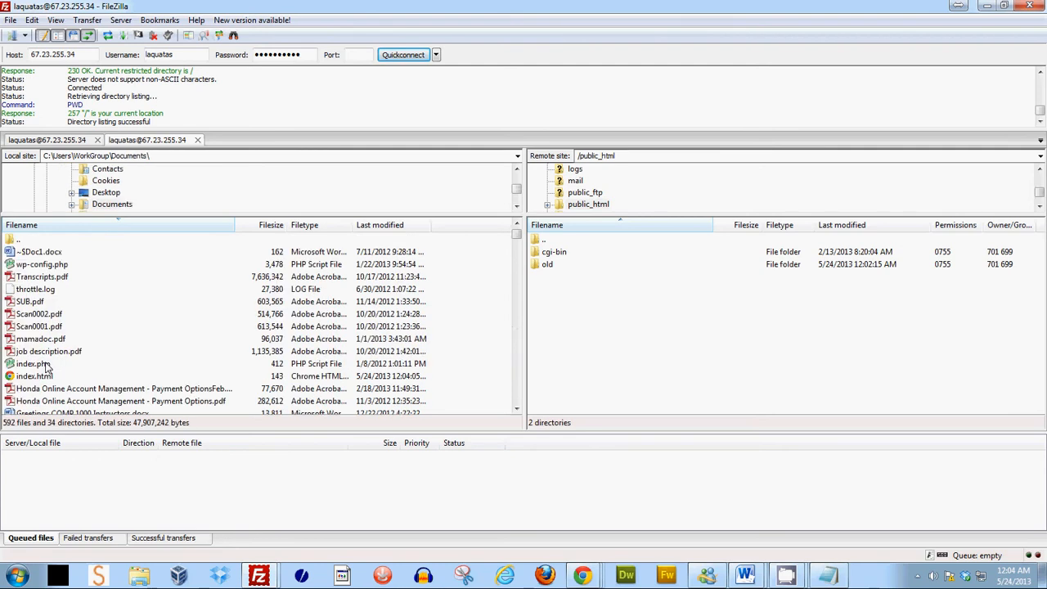
- Sort local files by last modified and upload index.html to the remote public_html folder
{"action": "left_click", "coordinate": [376, 229]}
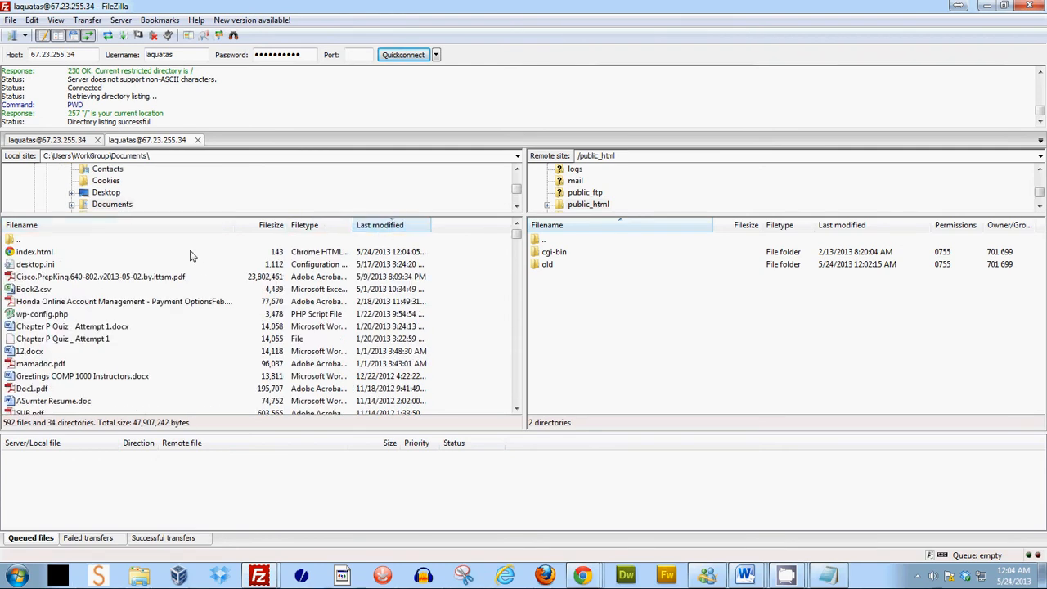
{"action": "left_click", "coordinate": [27, 255]}
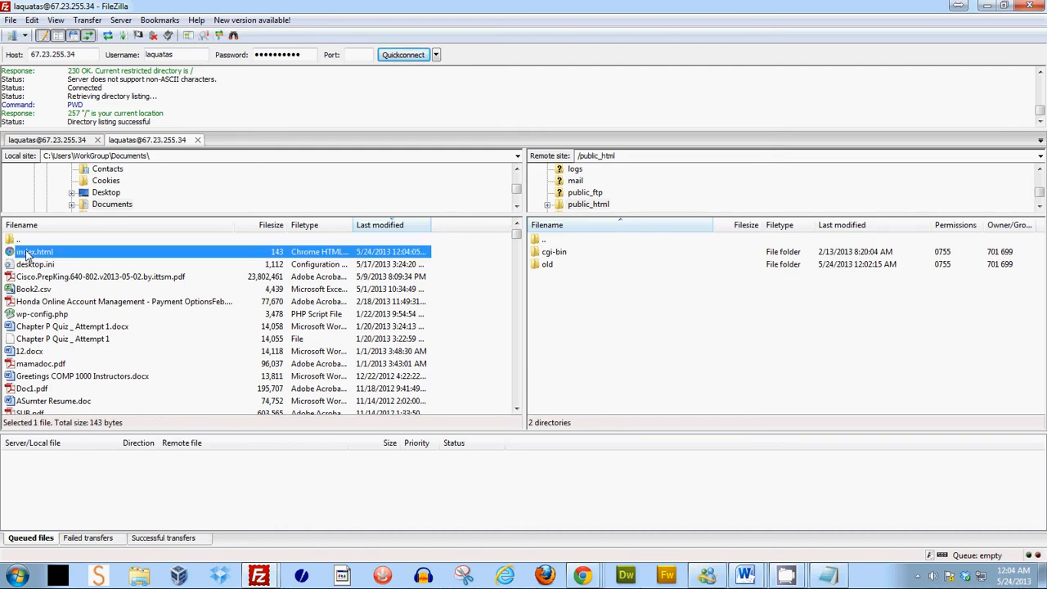
{"action": "left_click_drag", "start_coordinate": [27, 254], "coordinate": [632, 333]}
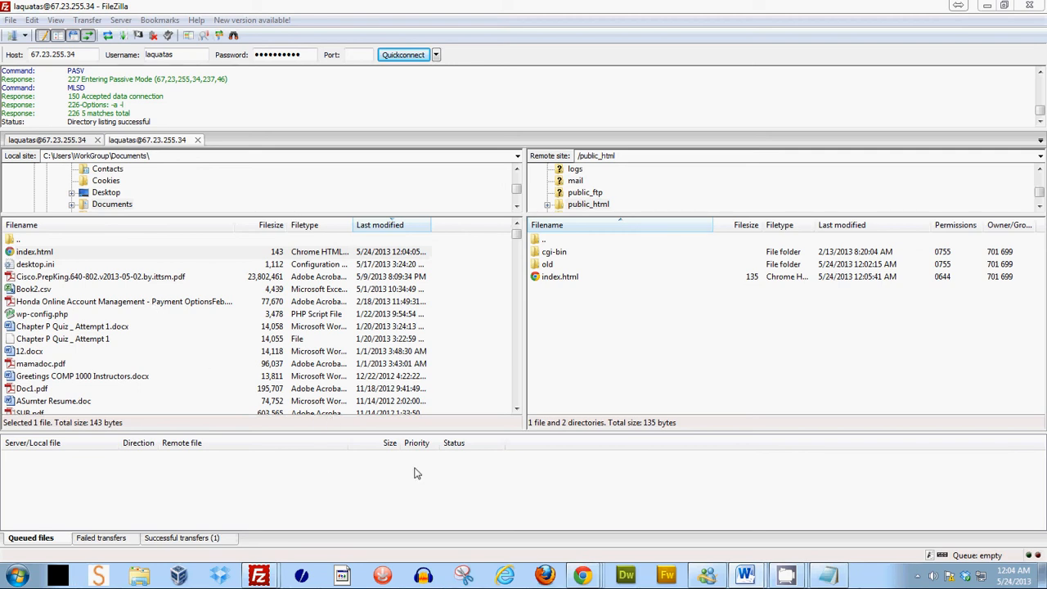
- Open the Documents library in a file browser window from the Start menu
{"action": "left_click", "coordinate": [18, 576]}
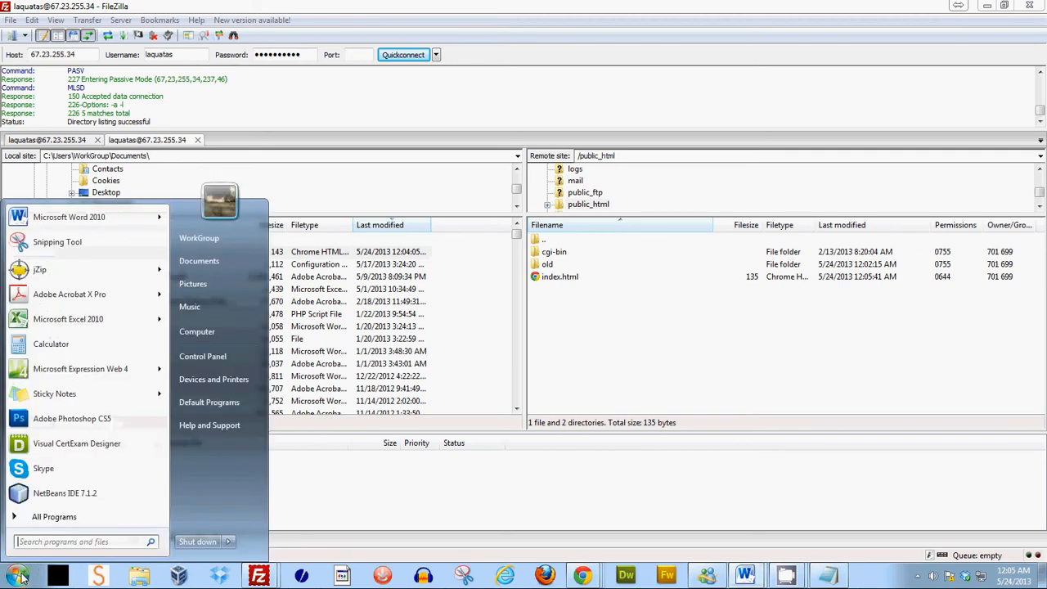
{"action": "left_click", "coordinate": [214, 261]}
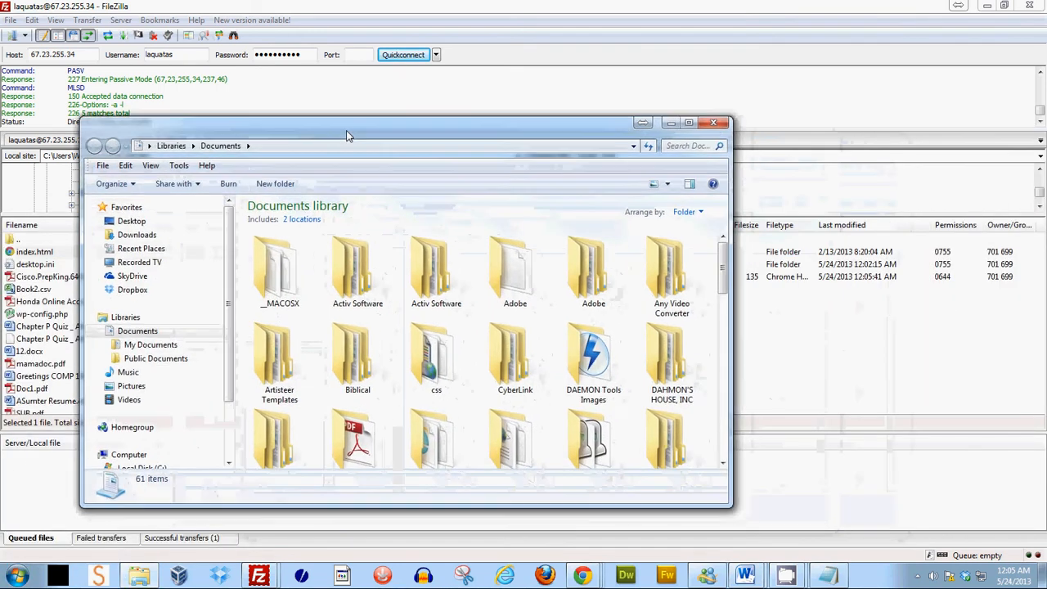
- Create a new folder named myfirstwebsite in the Documents library and minimize the window
{"action": "right_click", "coordinate": [704, 314]}
{"action": "mouse_move", "coordinate": [737, 460]}
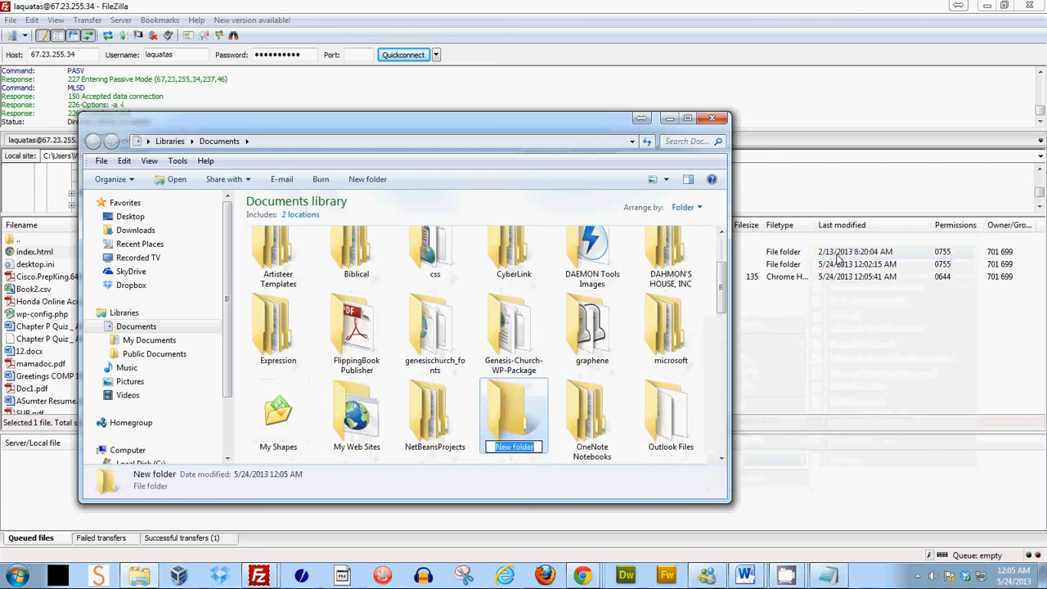
{"action": "type", "text": "my"}
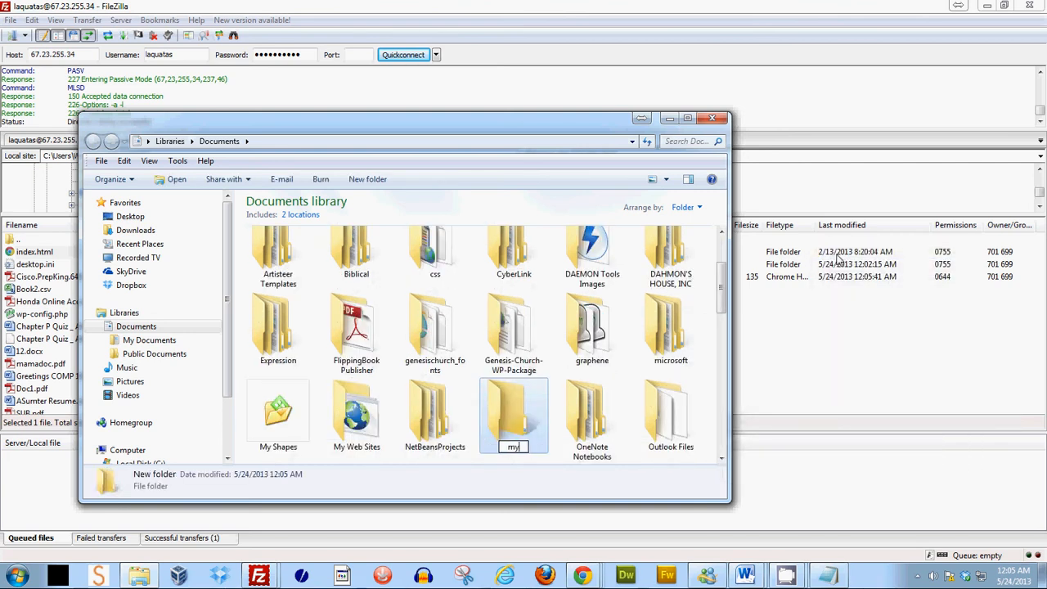
{"action": "type", "text": "firstwebsite"}
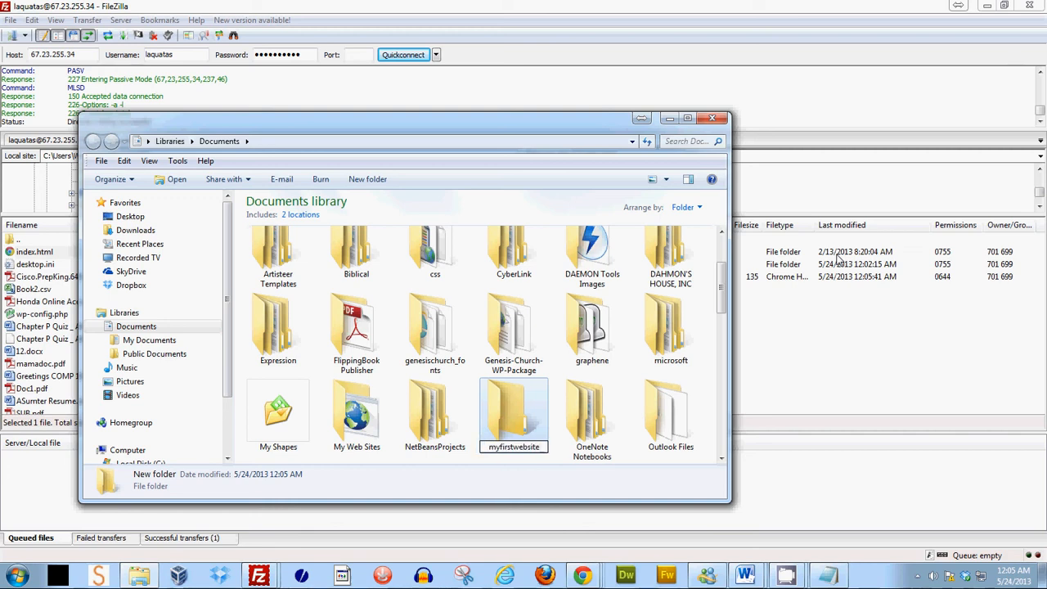
{"action": "key", "text": "Return"}
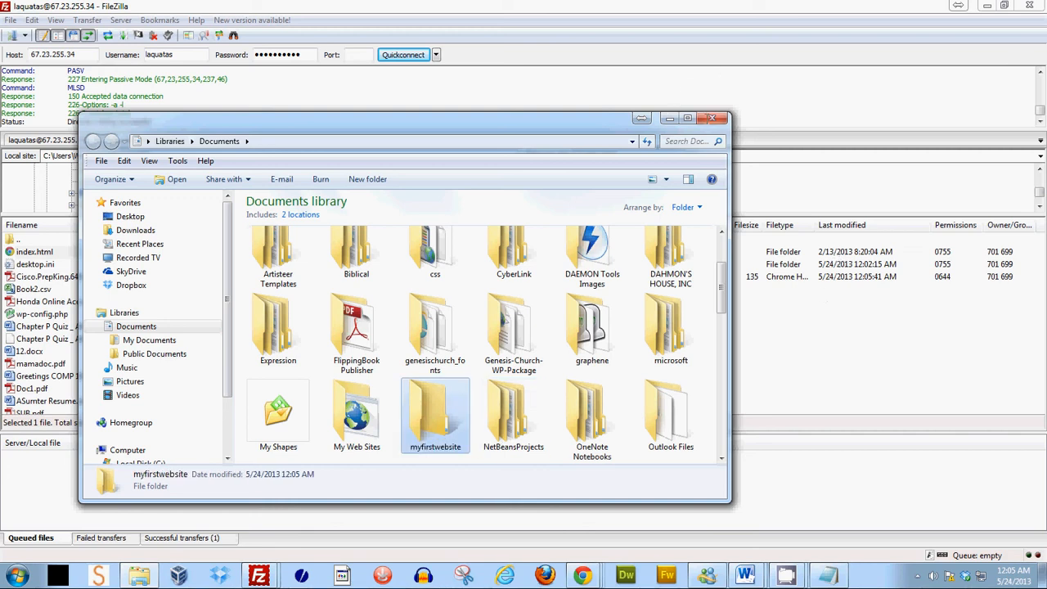
{"action": "left_click", "coordinate": [680, 121]}
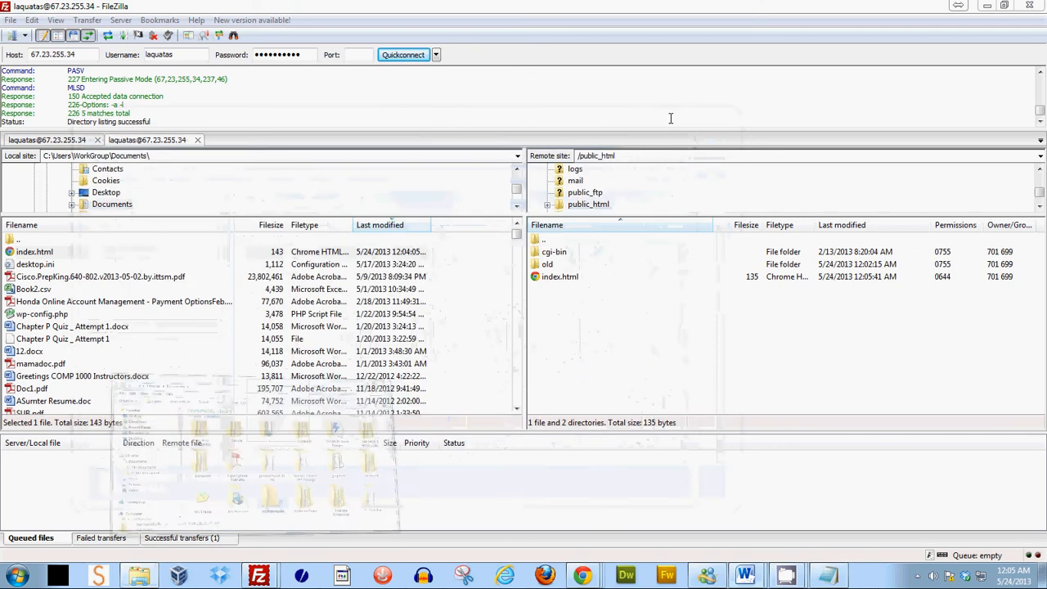
- Restore Notepad and replace the whole page code with pasted HTML headed "My Website in a folder"
{"action": "left_click", "coordinate": [828, 575]}
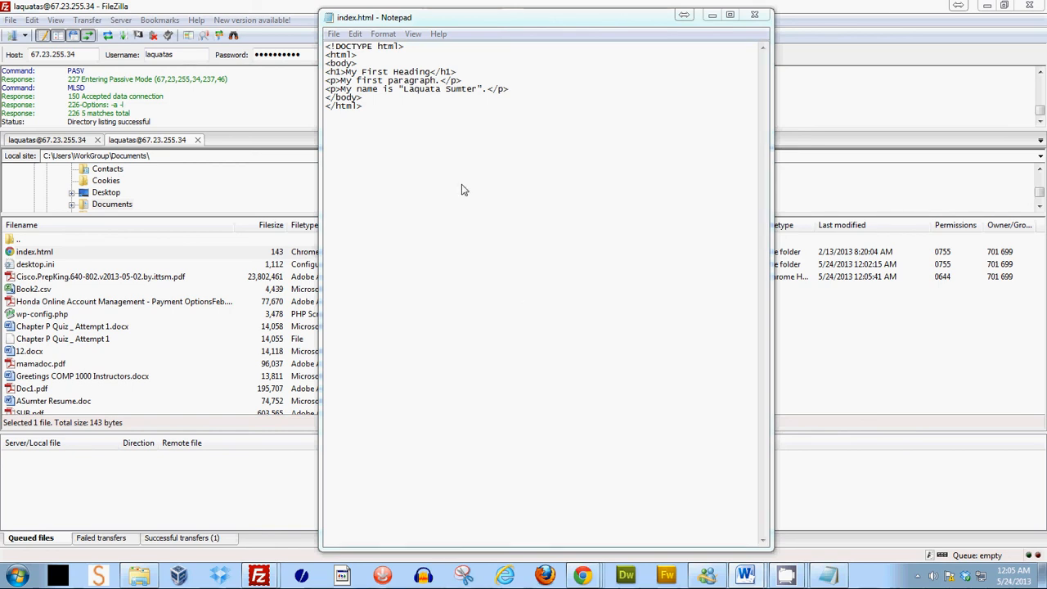
{"action": "left_click_drag", "start_coordinate": [385, 105], "coordinate": [327, 48]}
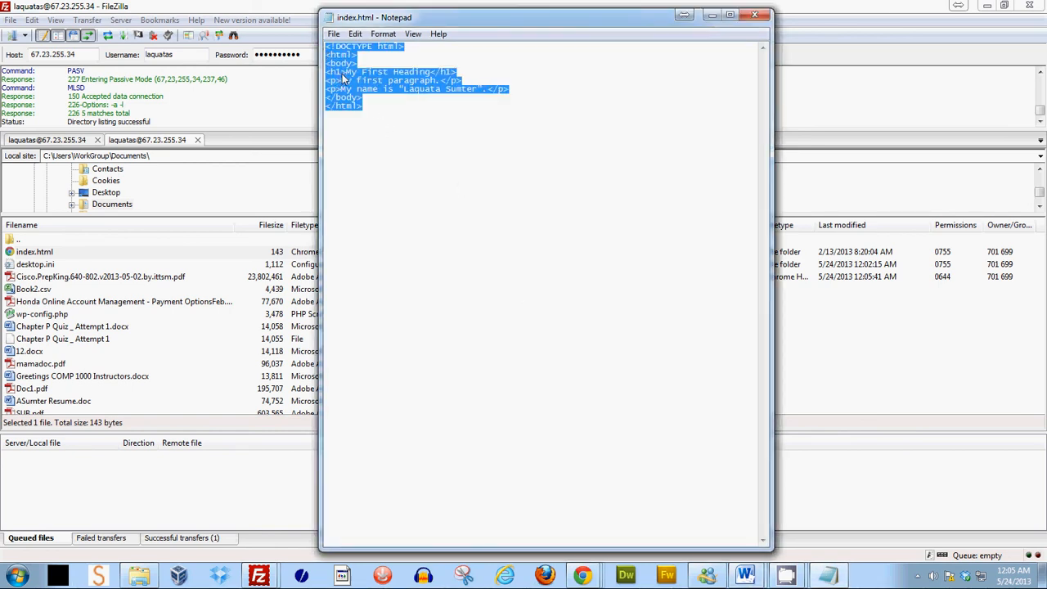
{"action": "right_click", "coordinate": [342, 74]}
{"action": "left_click", "coordinate": [374, 132]}
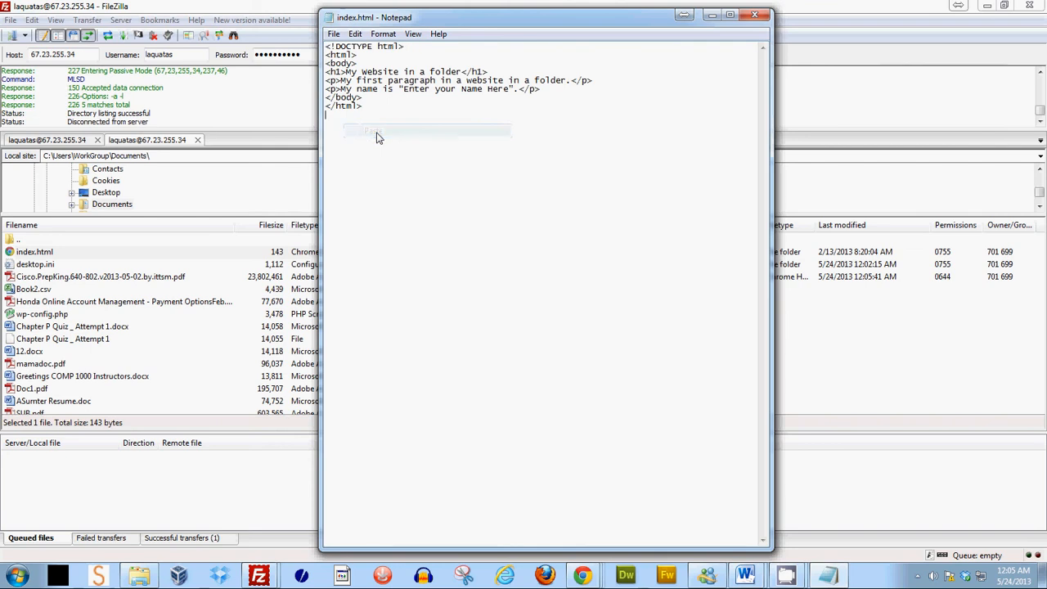
- Replace the "Enter your Name Here" placeholder in the name paragraph with the author's full name
{"action": "double_click", "coordinate": [409, 90]}
{"action": "left_click_drag", "start_coordinate": [450, 97], "coordinate": [509, 93]}
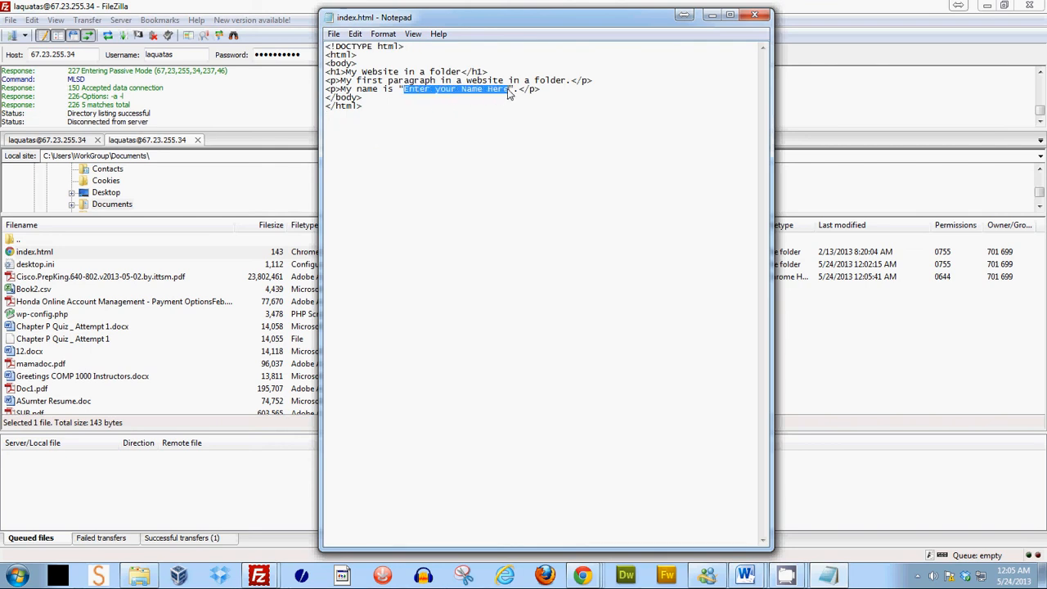
{"action": "type", "text": "Laquata "}
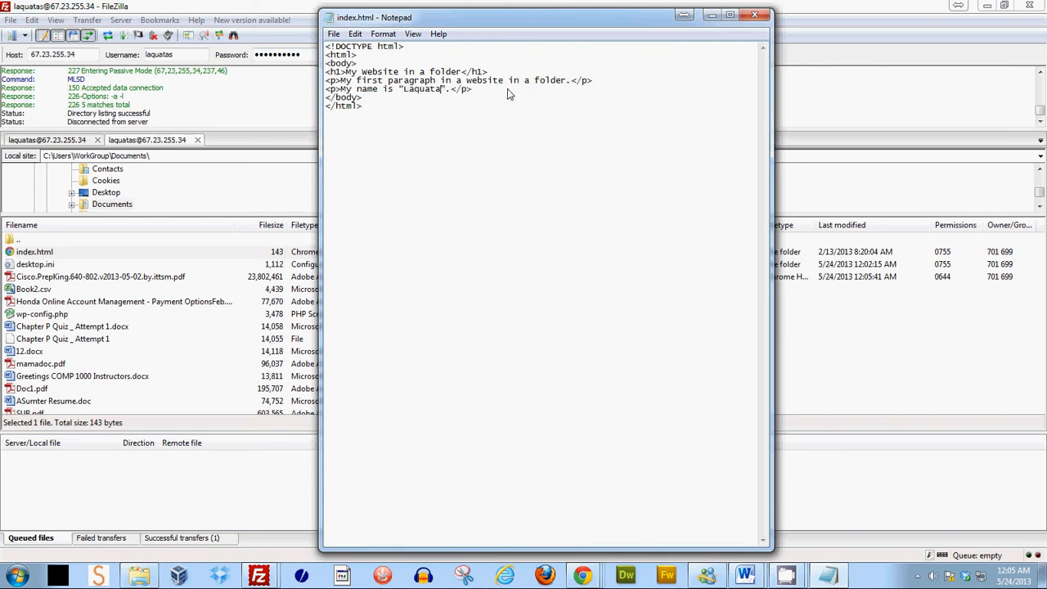
{"action": "type", "text": "Sumter"}
- Save the page as index.html inside the myfirstwebsite folder and close Notepad
{"action": "left_click", "coordinate": [334, 33]}
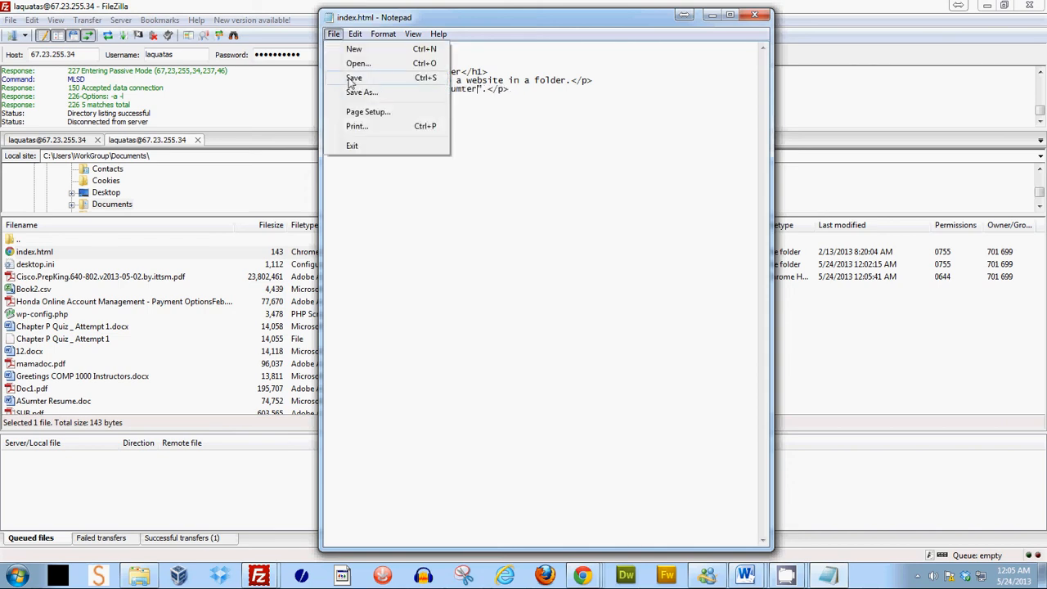
{"action": "left_click", "coordinate": [356, 90]}
{"action": "left_click_drag", "start_coordinate": [601, 49], "coordinate": [439, 50]}
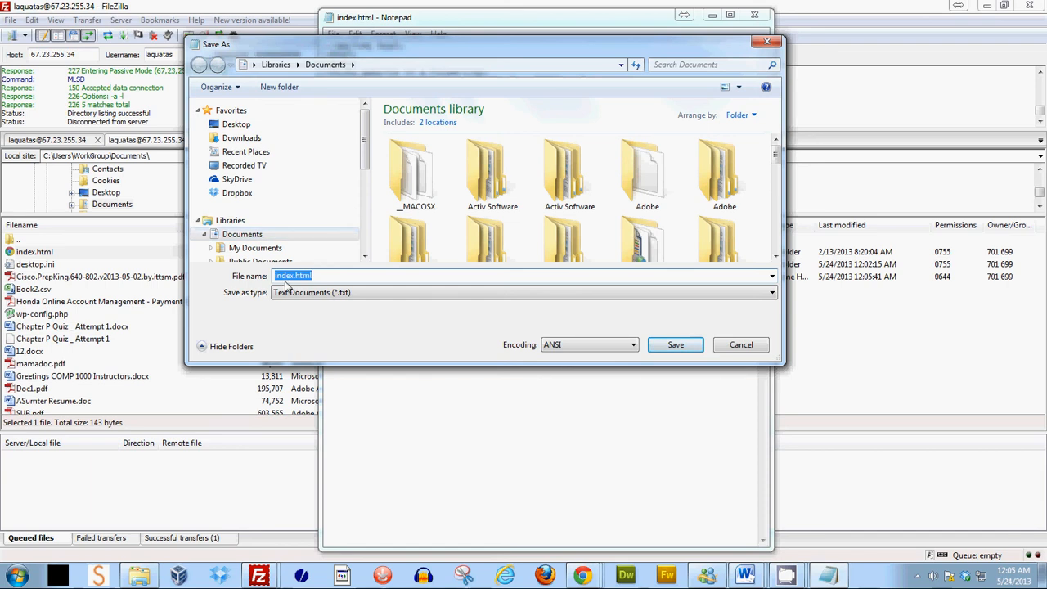
{"action": "left_click", "coordinate": [777, 168]}
{"action": "left_click_drag", "start_coordinate": [777, 168], "coordinate": [778, 205]}
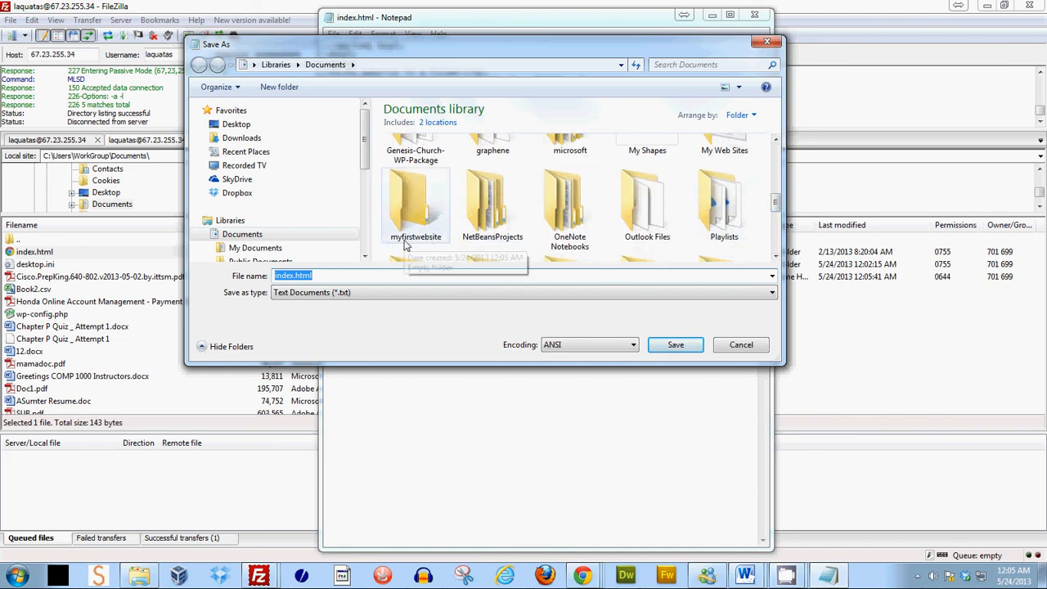
{"action": "double_click", "coordinate": [413, 212]}
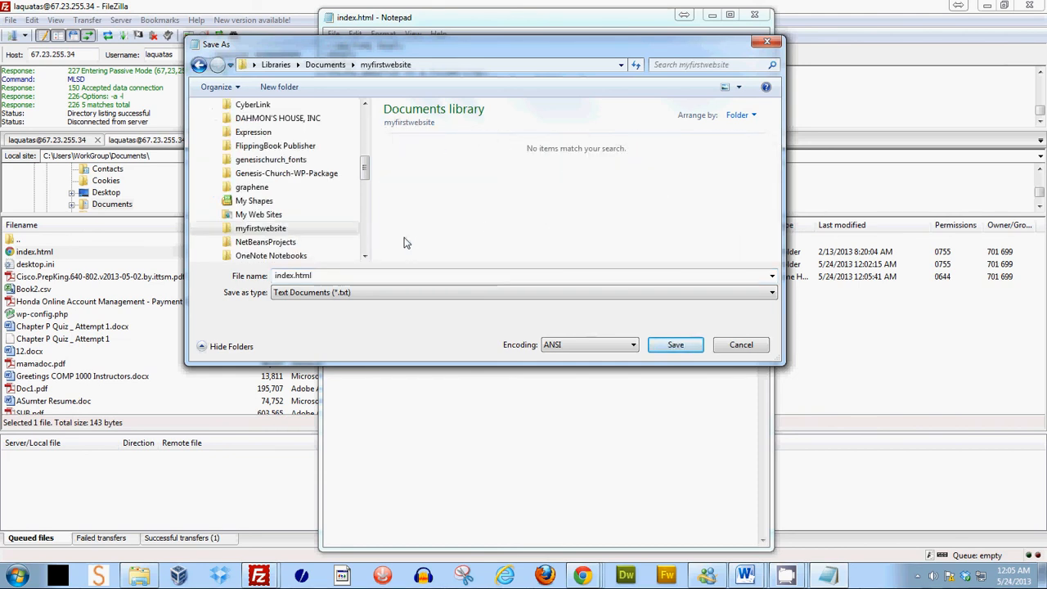
{"action": "left_click", "coordinate": [676, 345]}
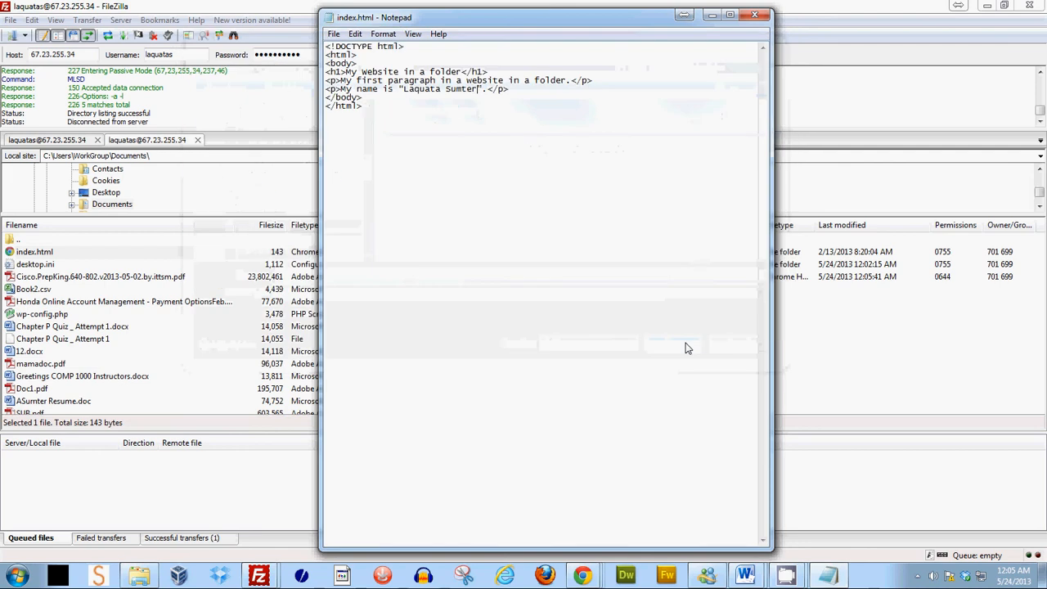
{"action": "left_click", "coordinate": [741, 16]}
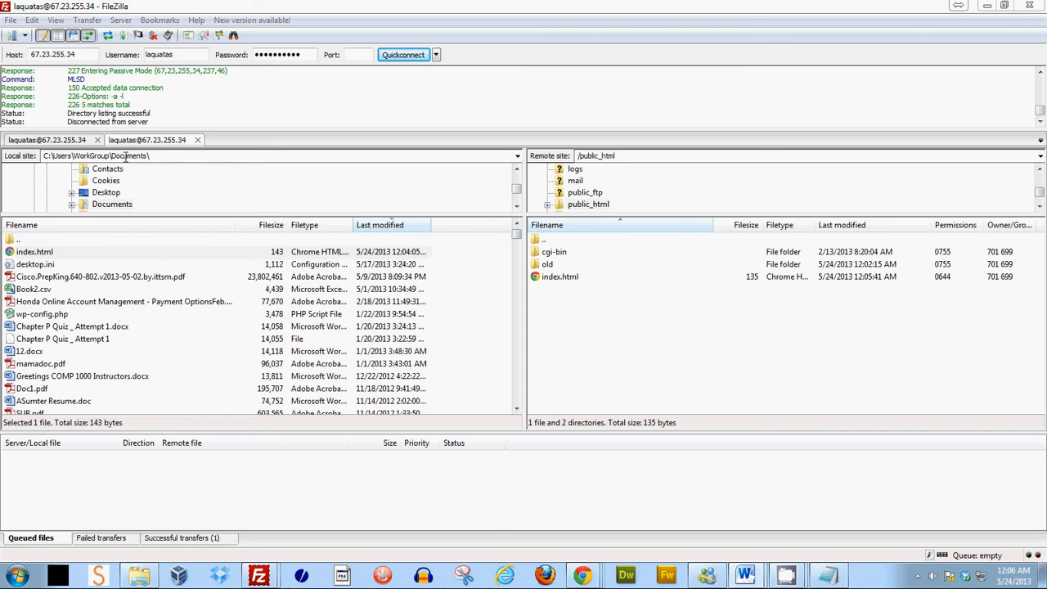
- Browse the local Documents listing, sorted by date and by name, looking for the myfirstwebsite folder
{"action": "left_click", "coordinate": [382, 228]}
{"action": "left_click", "coordinate": [383, 228]}
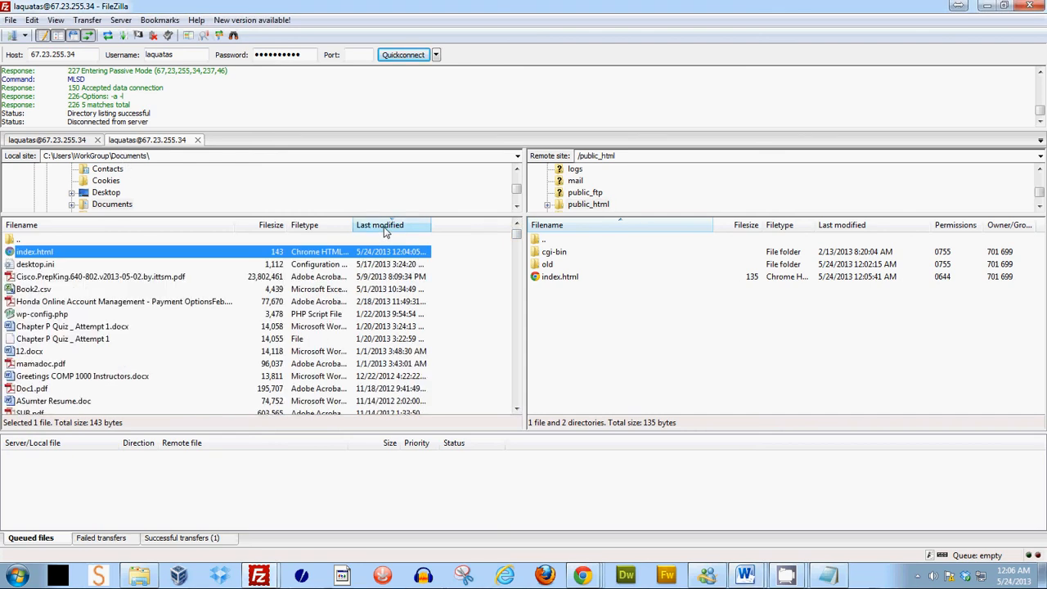
{"action": "left_click_drag", "start_coordinate": [518, 237], "coordinate": [540, 400]}
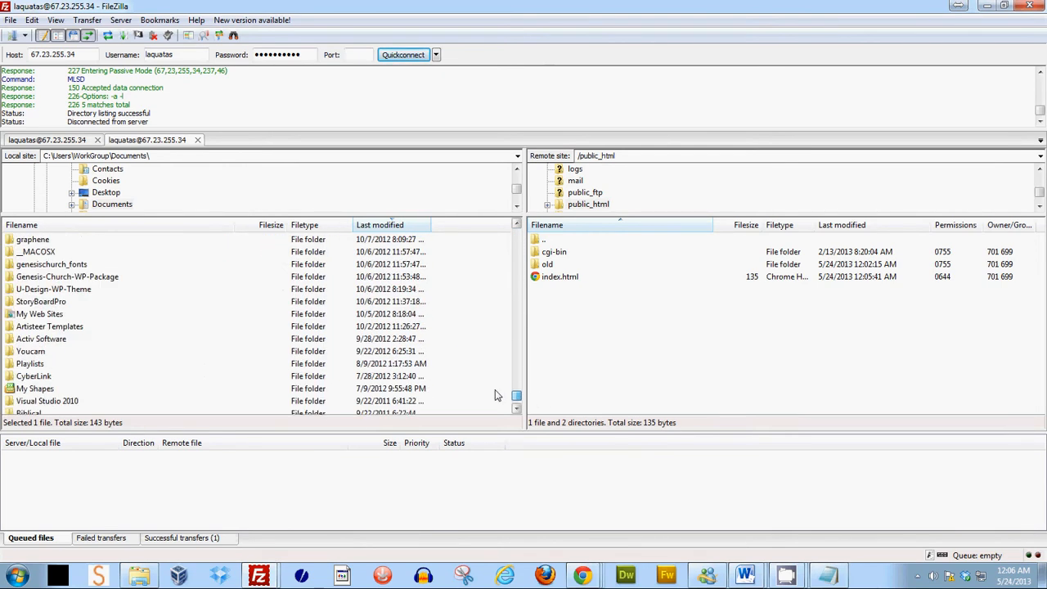
{"action": "scroll", "coordinate": [23, 283], "scroll_direction": "up", "scroll_amount": 3}
{"action": "scroll", "coordinate": [22, 283], "scroll_direction": "up", "scroll_amount": 3}
{"action": "scroll", "coordinate": [49, 331], "scroll_direction": "down", "scroll_amount": 2}
{"action": "scroll", "coordinate": [49, 331], "scroll_direction": "down", "scroll_amount": 3}
{"action": "scroll", "coordinate": [75, 345], "scroll_direction": "down", "scroll_amount": 4}
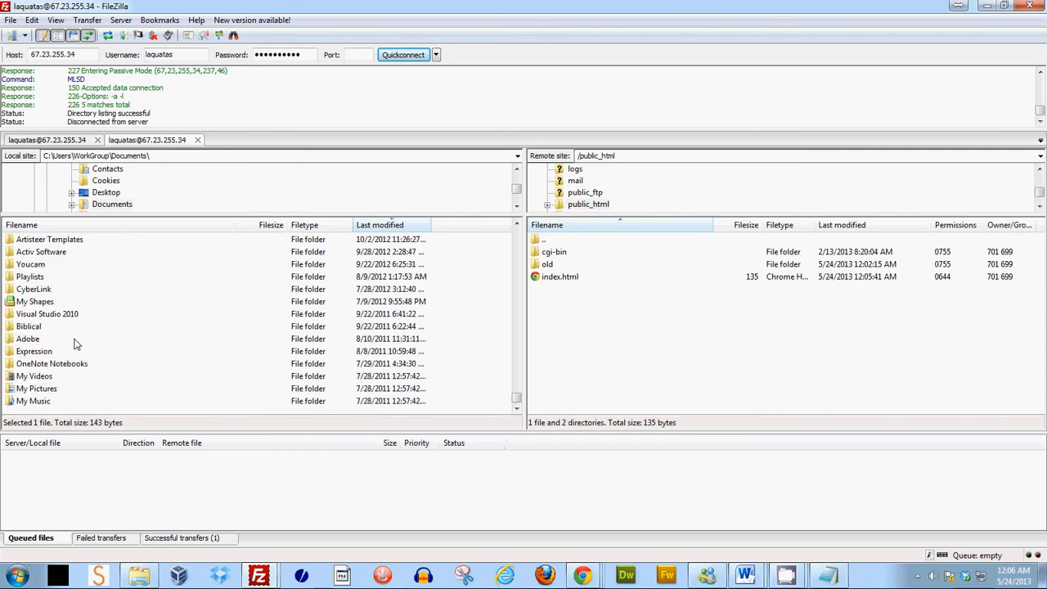
{"action": "scroll", "coordinate": [75, 344], "scroll_direction": "up", "scroll_amount": 1}
{"action": "scroll", "coordinate": [76, 344], "scroll_direction": "up", "scroll_amount": 2}
{"action": "scroll", "coordinate": [80, 344], "scroll_direction": "up", "scroll_amount": 2}
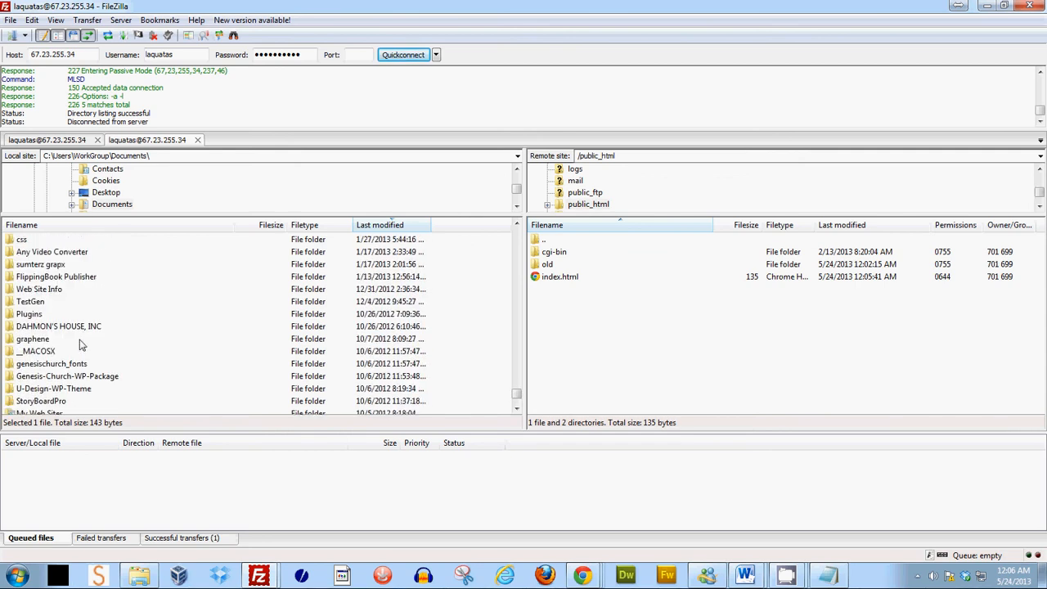
{"action": "scroll", "coordinate": [80, 344], "scroll_direction": "up", "scroll_amount": 2}
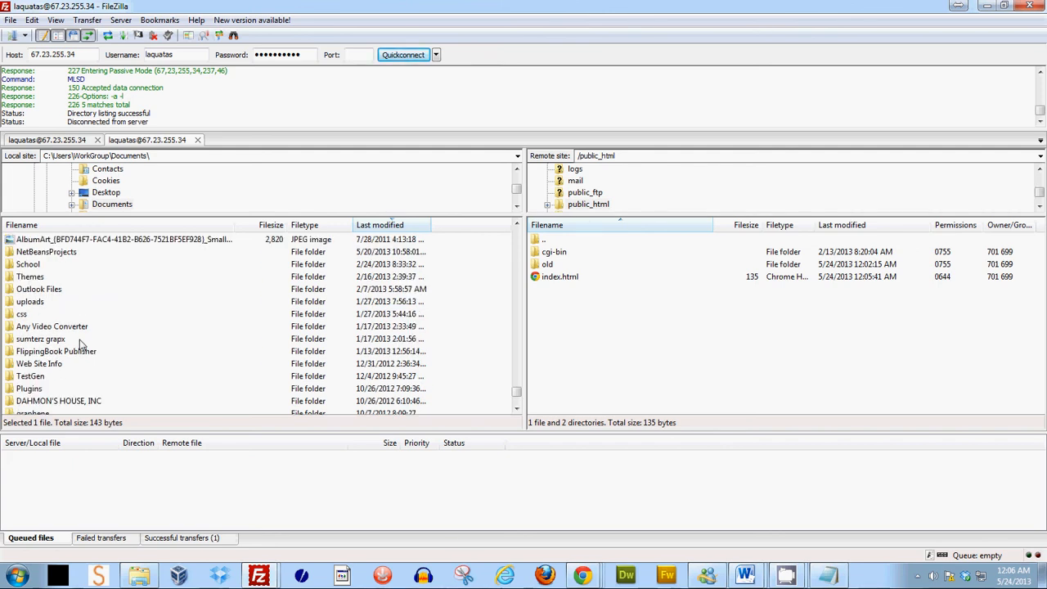
{"action": "scroll", "coordinate": [80, 344], "scroll_direction": "down", "scroll_amount": 3}
{"action": "scroll", "coordinate": [80, 345], "scroll_direction": "down", "scroll_amount": 2}
{"action": "scroll", "coordinate": [80, 344], "scroll_direction": "down", "scroll_amount": 1}
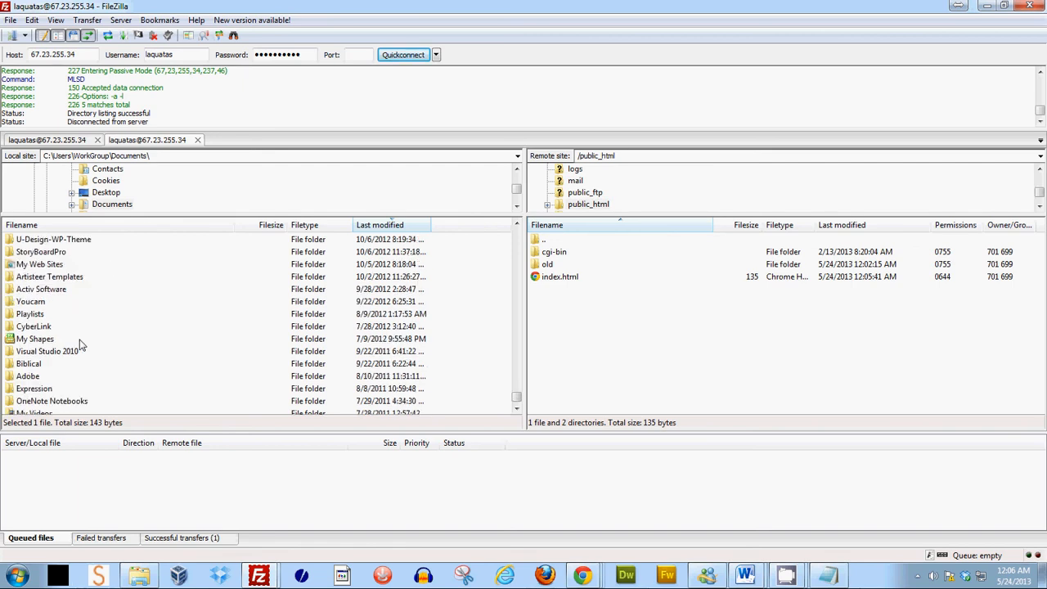
{"action": "left_click", "coordinate": [105, 227]}
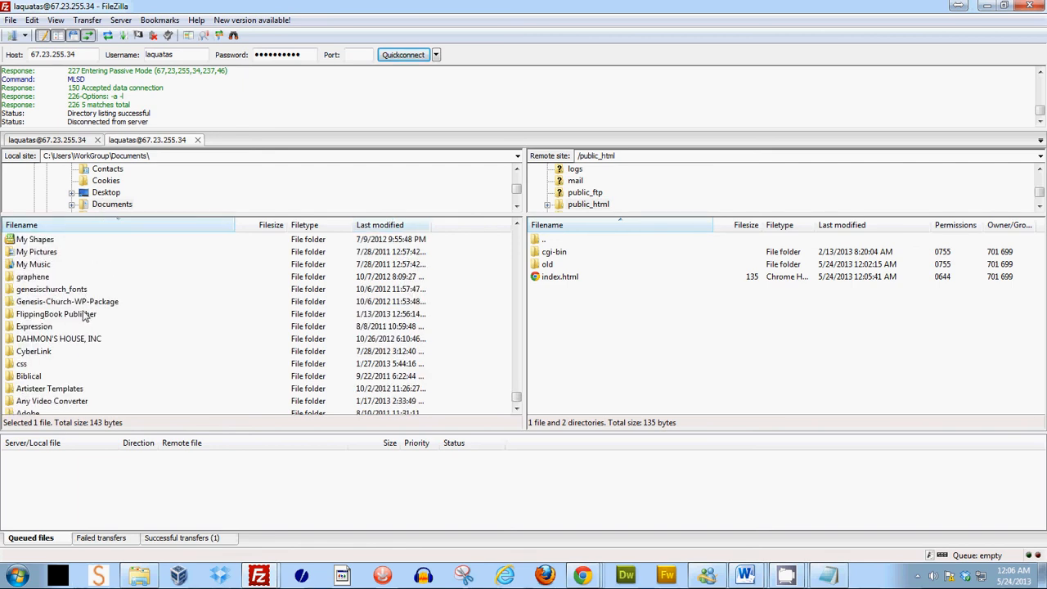
{"action": "scroll", "coordinate": [90, 335], "scroll_direction": "down", "scroll_amount": 1}
{"action": "scroll", "coordinate": [90, 335], "scroll_direction": "up", "scroll_amount": 1}
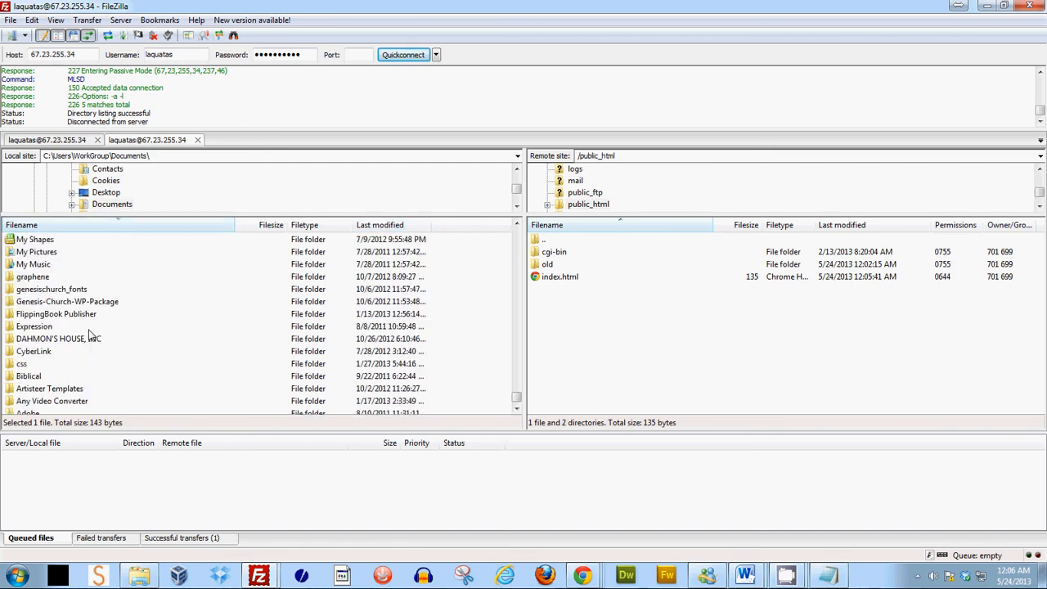
{"action": "scroll", "coordinate": [90, 335], "scroll_direction": "up", "scroll_amount": 2}
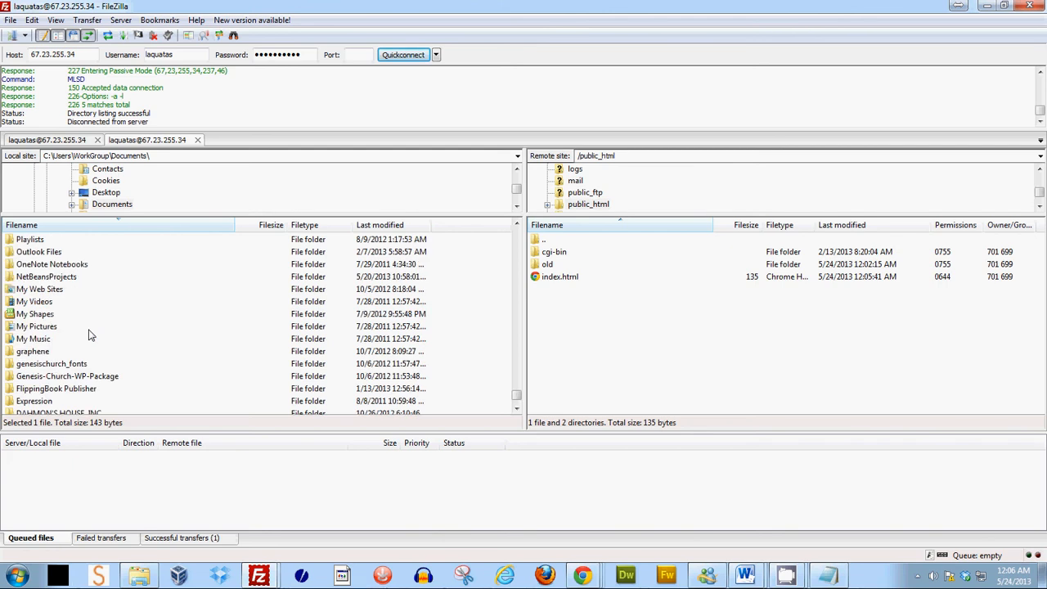
{"action": "scroll", "coordinate": [90, 335], "scroll_direction": "up", "scroll_amount": 4}
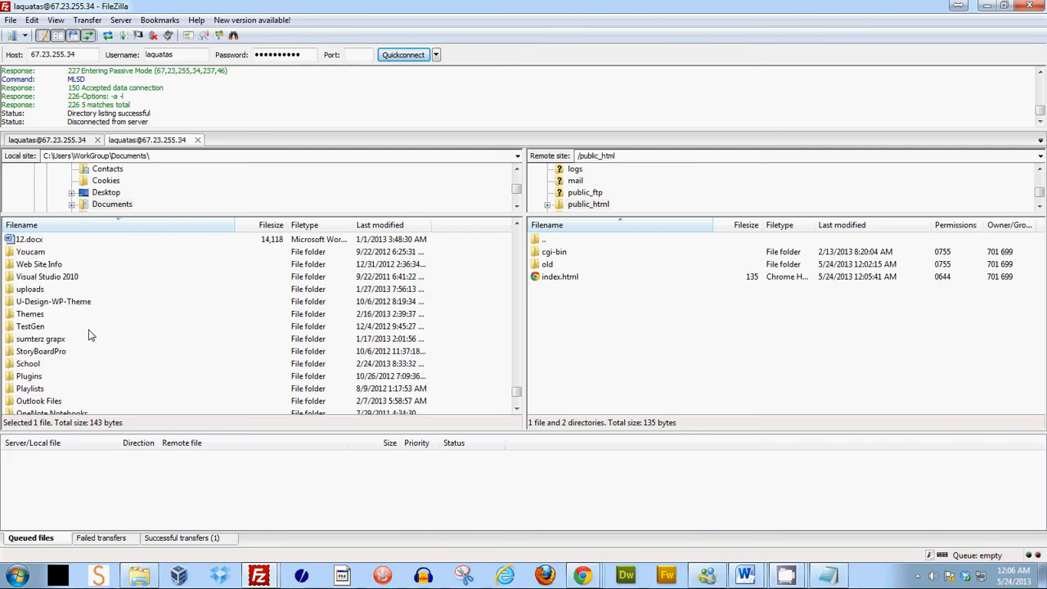
{"action": "scroll", "coordinate": [90, 335], "scroll_direction": "up", "scroll_amount": 2}
{"action": "scroll", "coordinate": [90, 335], "scroll_direction": "up", "scroll_amount": 4}
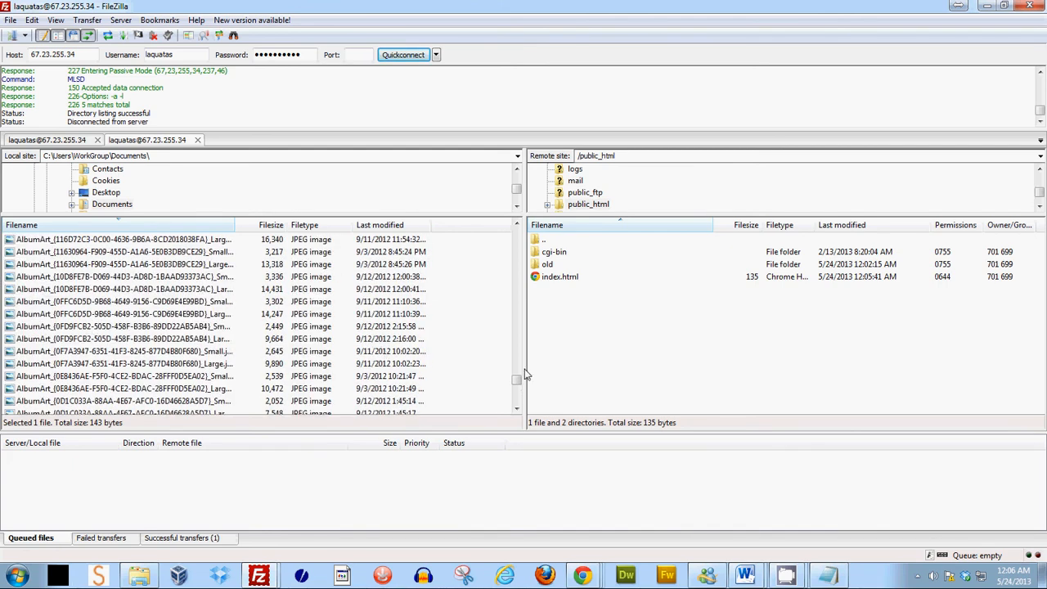
{"action": "scroll", "coordinate": [519, 351], "scroll_direction": "up", "scroll_amount": 2}
{"action": "left_click_drag", "start_coordinate": [519, 334], "coordinate": [530, 402]}
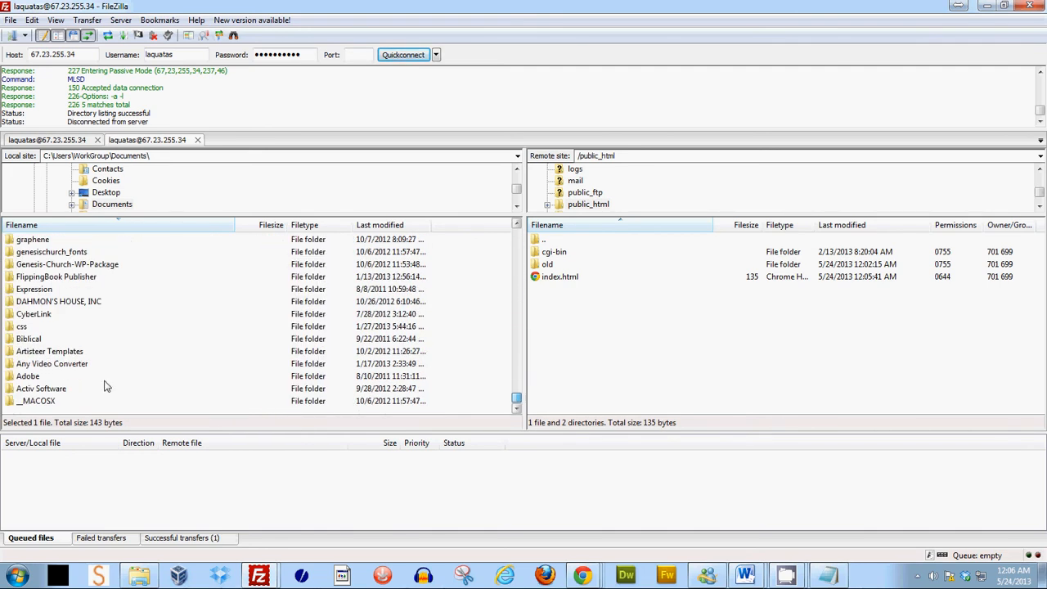
{"action": "scroll", "coordinate": [107, 368], "scroll_direction": "up", "scroll_amount": 1}
{"action": "scroll", "coordinate": [107, 367], "scroll_direction": "up", "scroll_amount": 4}
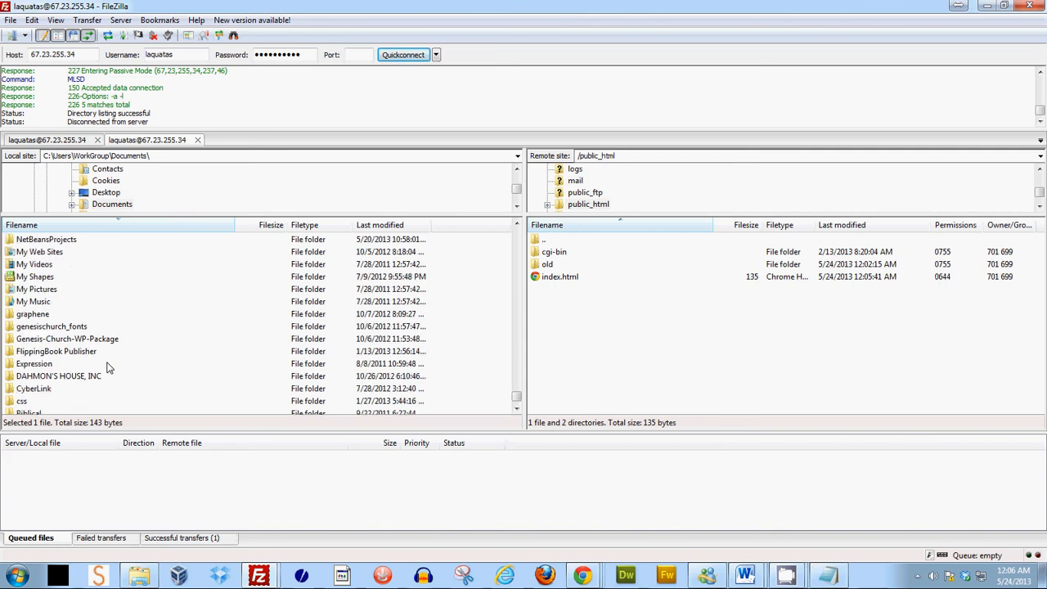
{"action": "scroll", "coordinate": [107, 367], "scroll_direction": "up", "scroll_amount": 2}
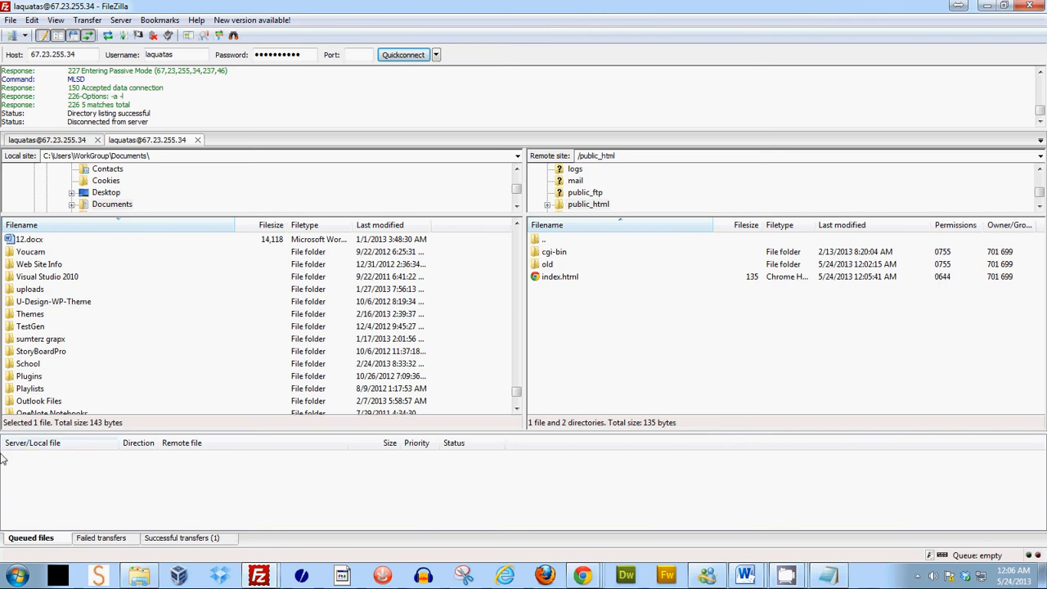
{"action": "left_click", "coordinate": [138, 576]}
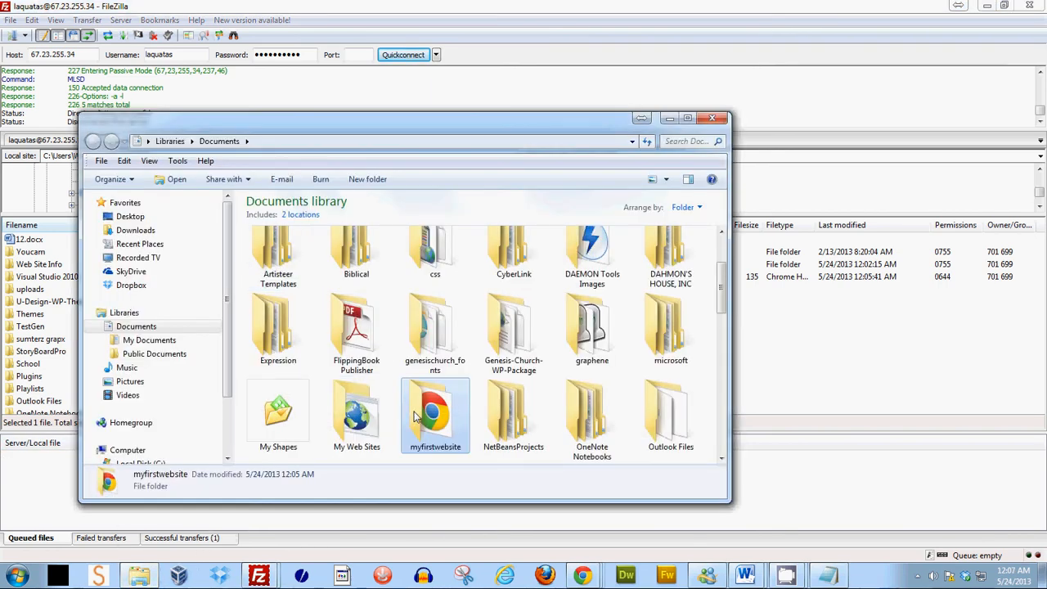
{"action": "left_click", "coordinate": [336, 124]}
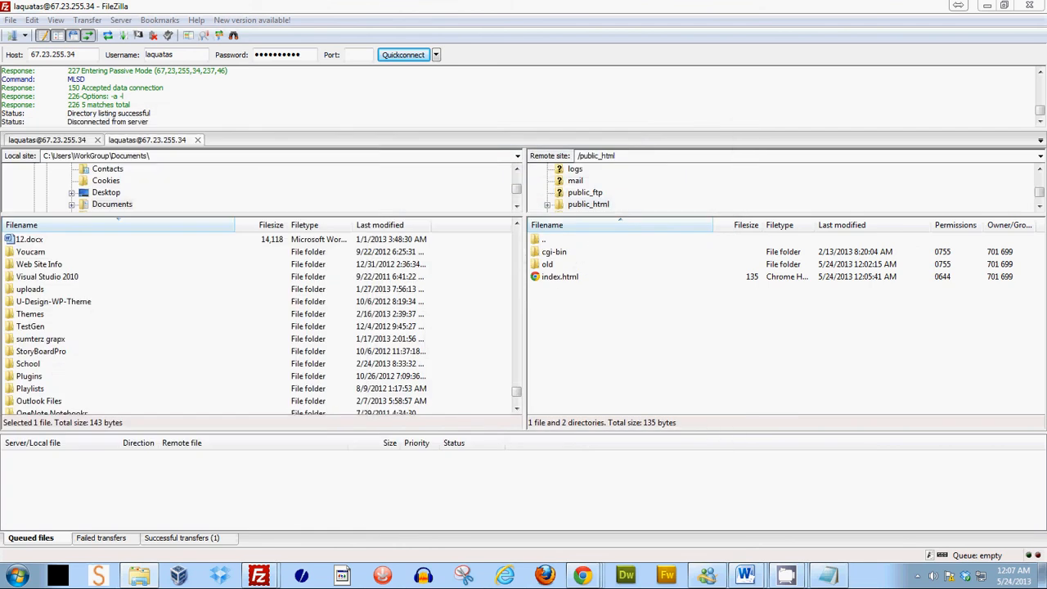
- Refresh the local listing and upload the myfirstwebsite folder into the remote public_html folder
{"action": "left_click", "coordinate": [107, 36]}
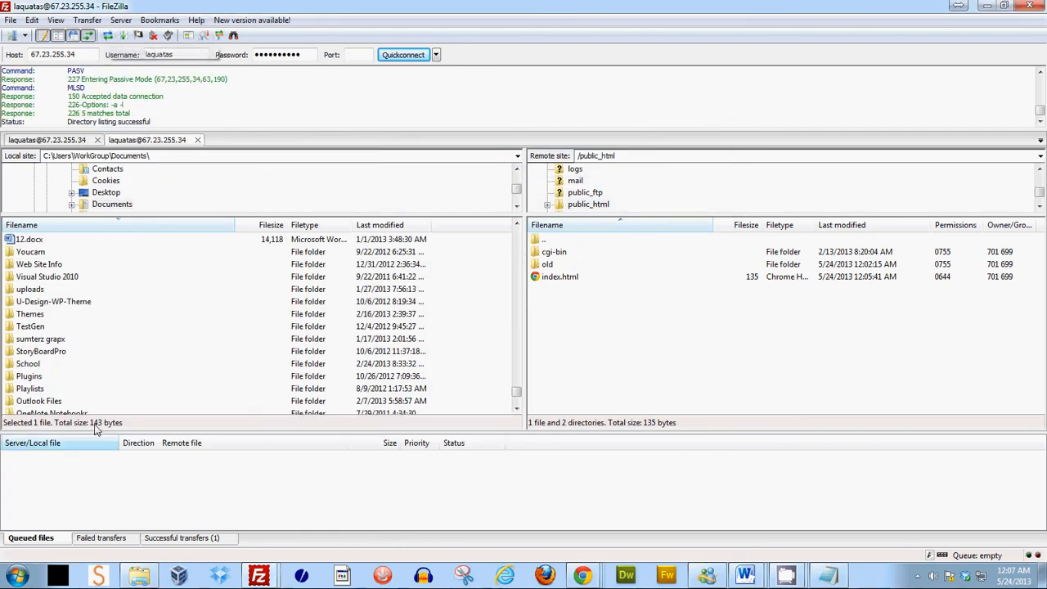
{"action": "scroll", "coordinate": [66, 302], "scroll_direction": "down", "scroll_amount": 1}
{"action": "scroll", "coordinate": [66, 302], "scroll_direction": "down", "scroll_amount": 1}
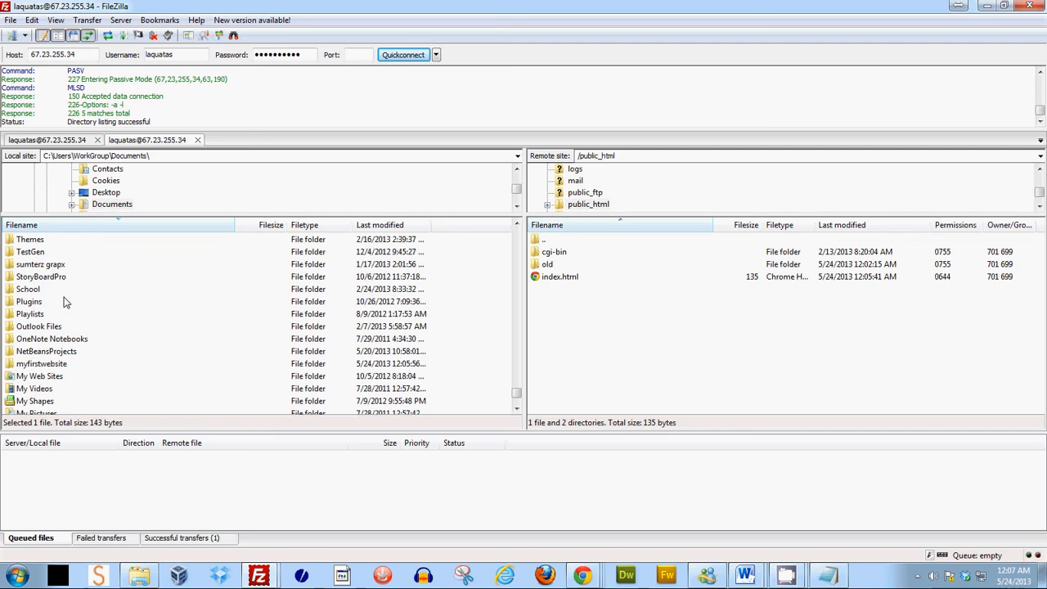
{"action": "left_click", "coordinate": [59, 363]}
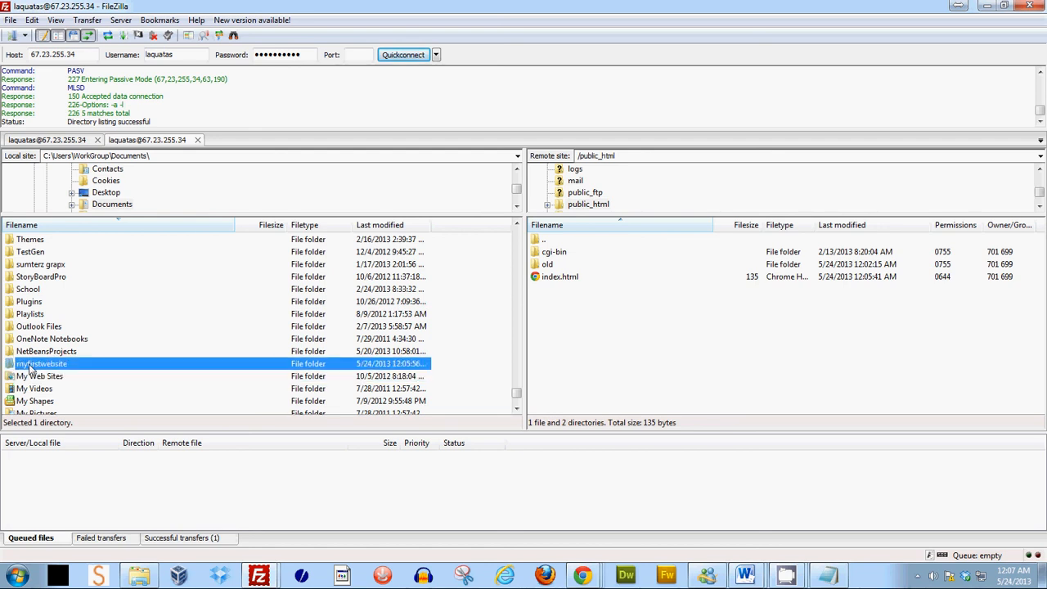
{"action": "left_click_drag", "start_coordinate": [31, 370], "coordinate": [647, 338]}
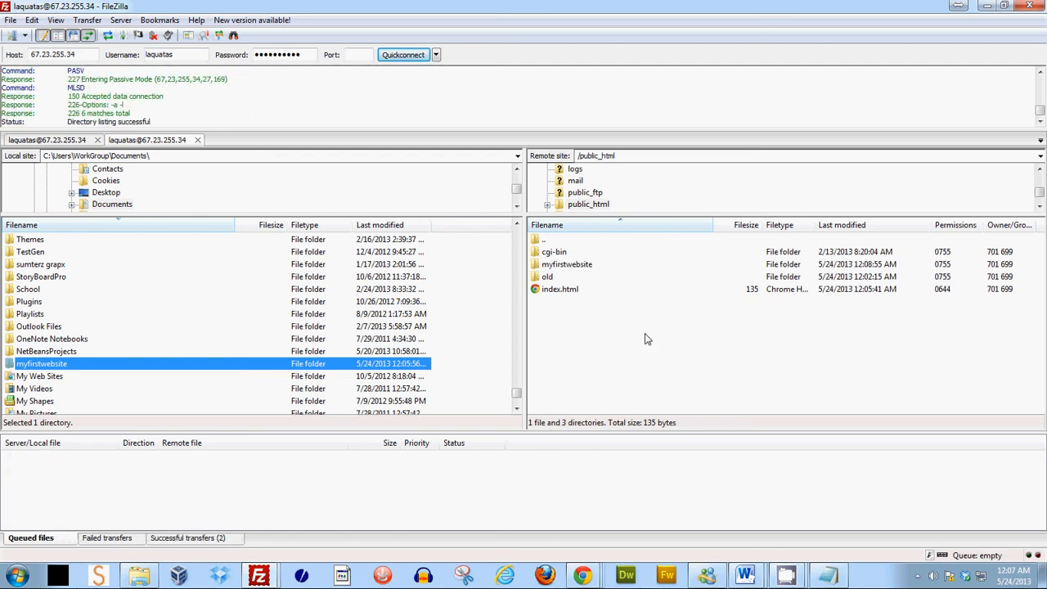
- Open the uploaded myfirstwebsite folder on the server to check its contents, returning to it from public_html
{"action": "double_click", "coordinate": [583, 270]}
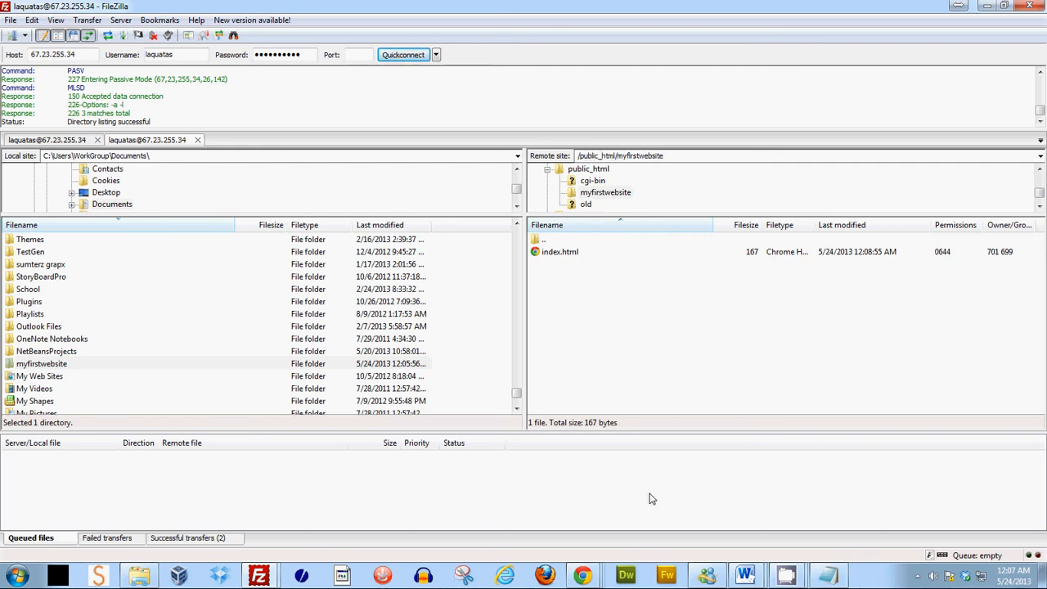
{"action": "double_click", "coordinate": [560, 239]}
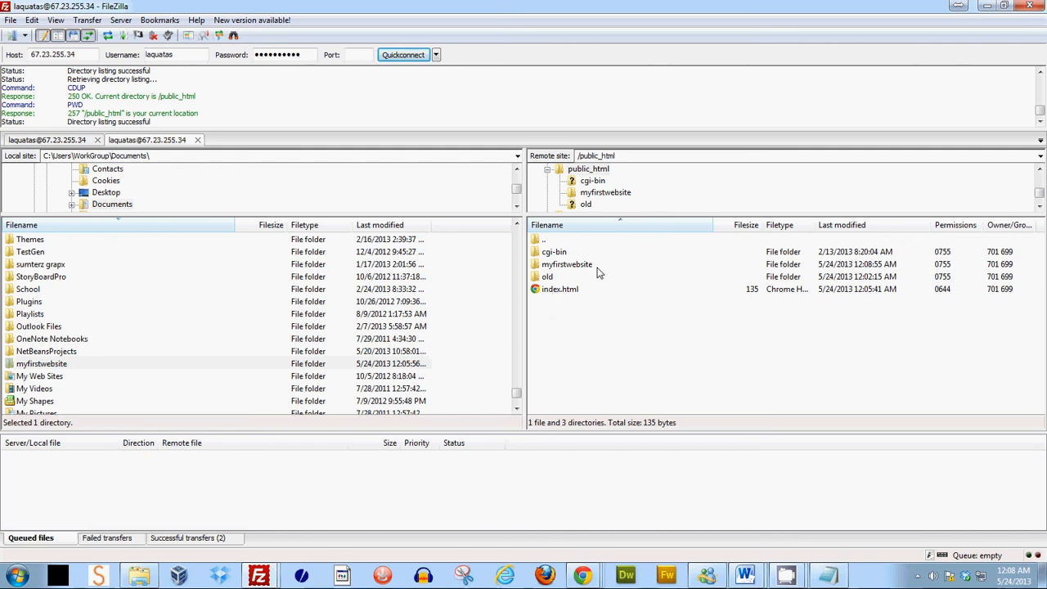
{"action": "left_click", "coordinate": [572, 270]}
{"action": "double_click", "coordinate": [572, 270]}
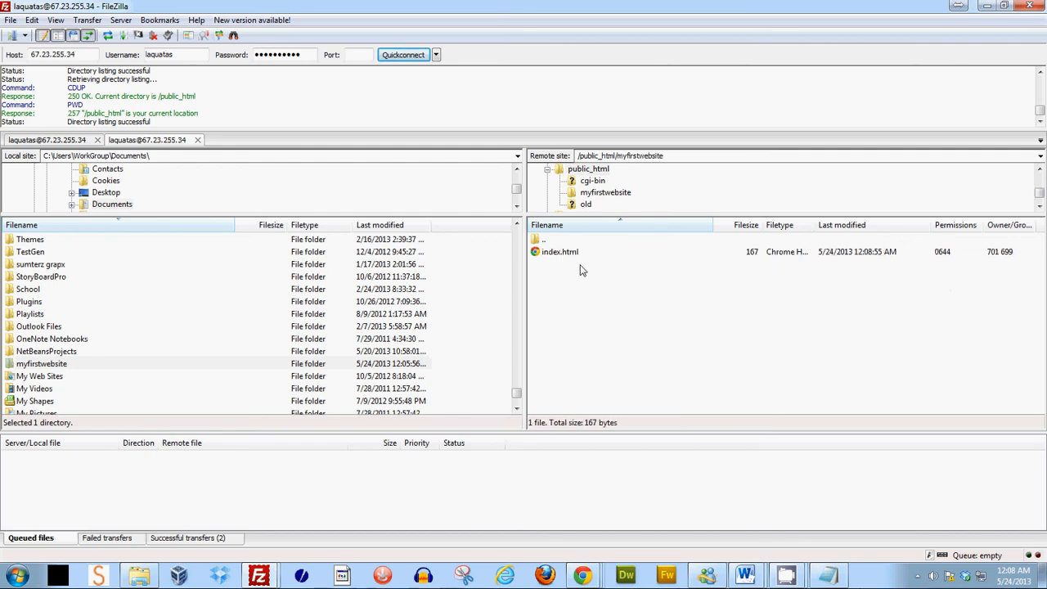